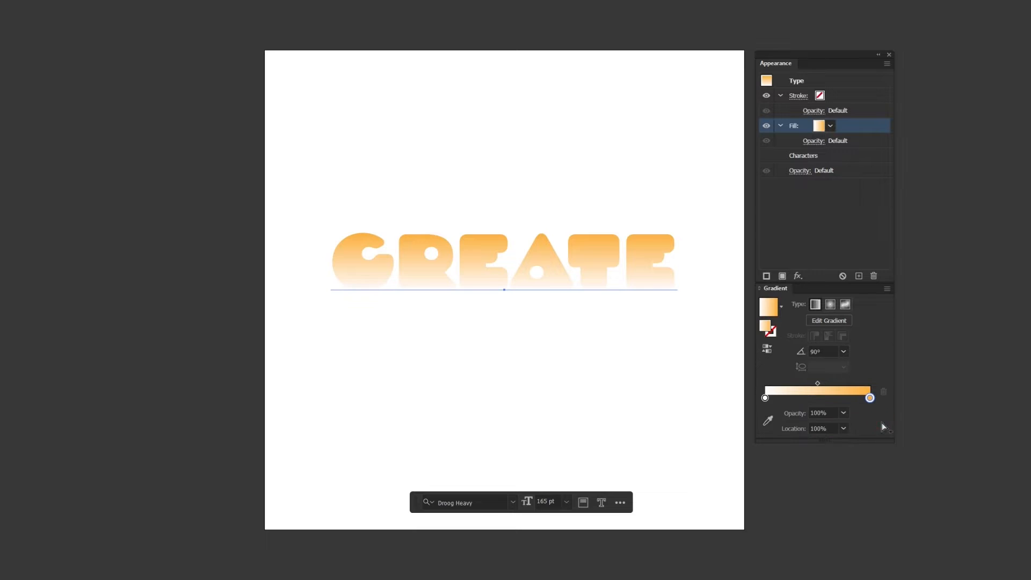
Color the left gradient stop of the CREATE text blue and set its location to 50%
{"action": "double_click", "coordinate": [764, 398]}
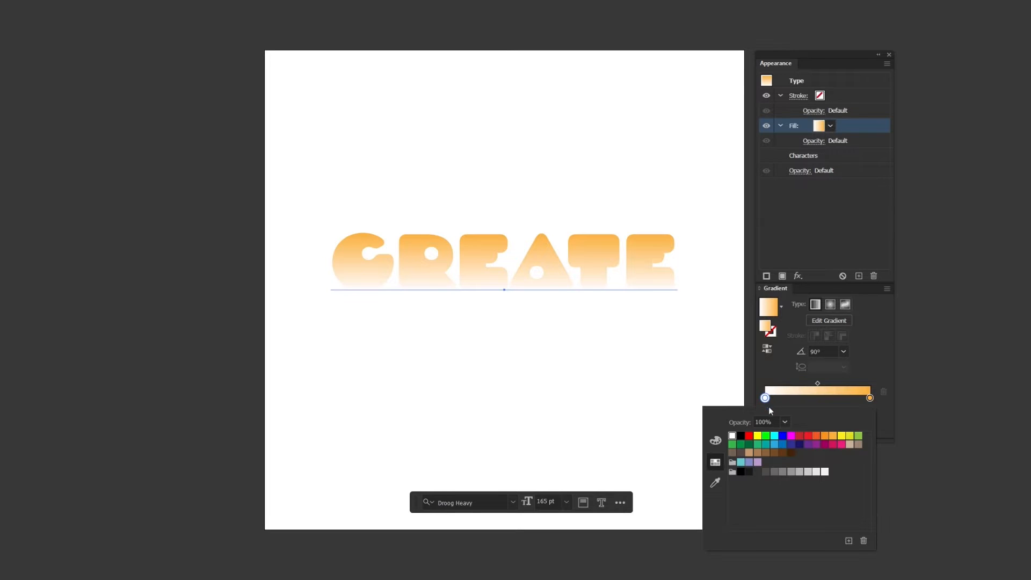
{"action": "left_click", "coordinate": [783, 437]}
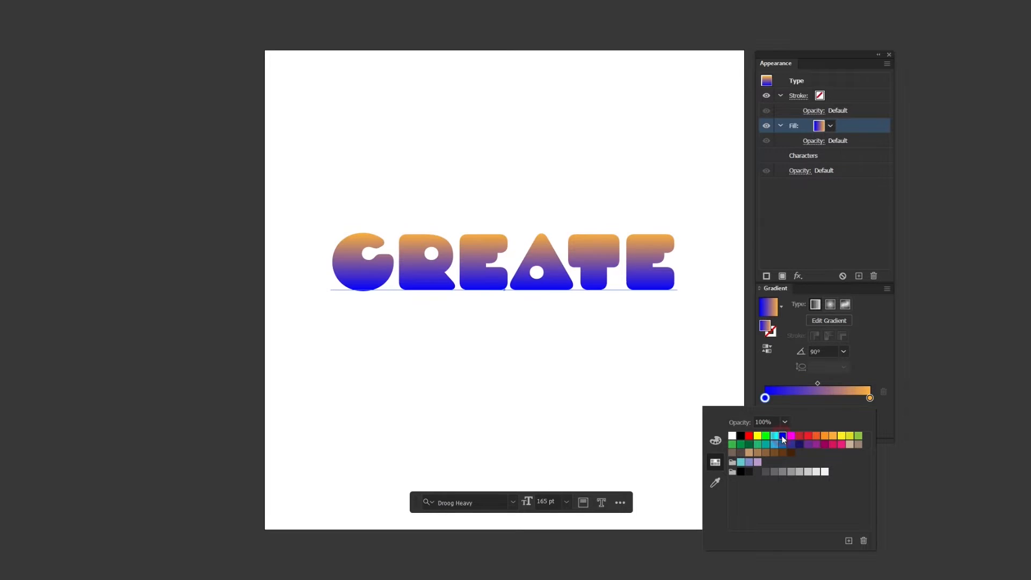
{"action": "left_click", "coordinate": [881, 427]}
{"action": "left_click", "coordinate": [843, 429]}
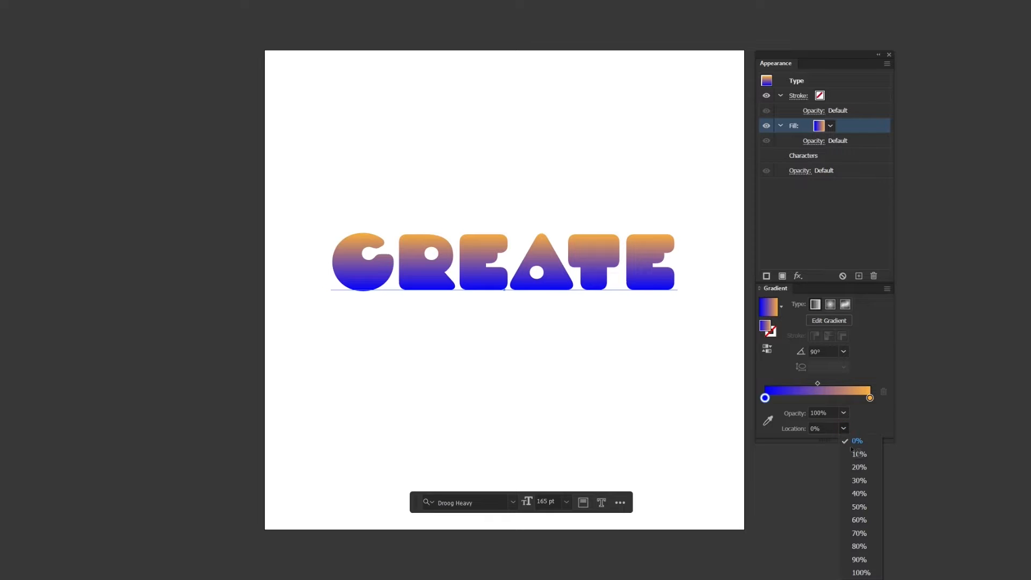
{"action": "left_click", "coordinate": [870, 506]}
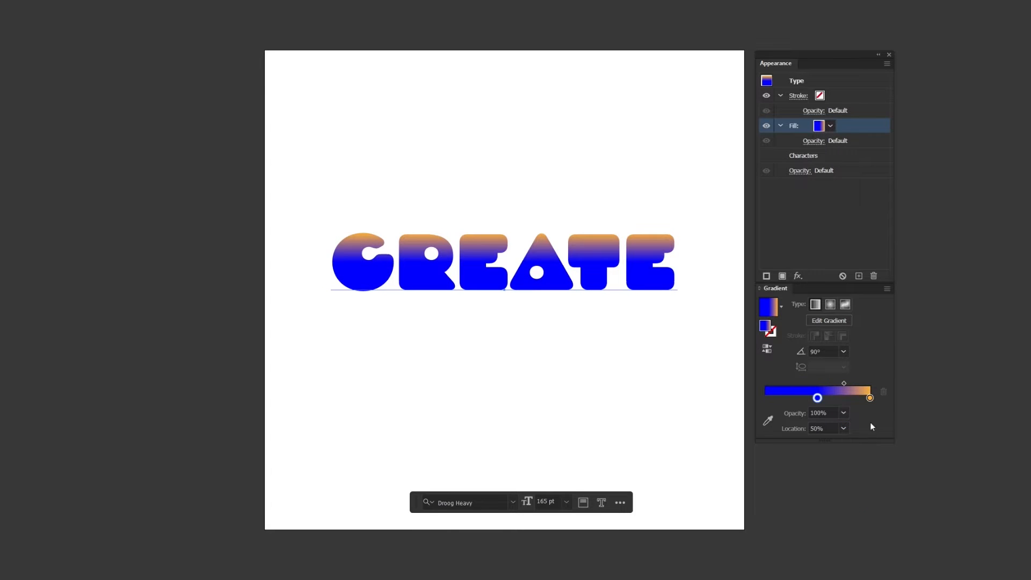
Set the orange gradient stop's location to 50% for a hard two-tone split
{"action": "left_click", "coordinate": [870, 398]}
{"action": "left_click", "coordinate": [843, 428]}
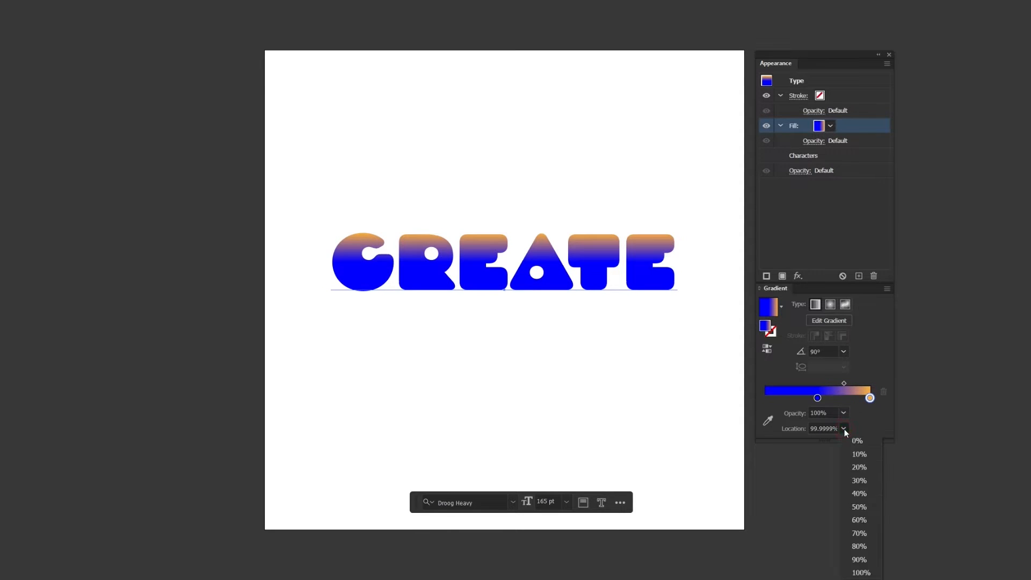
{"action": "left_click", "coordinate": [872, 508]}
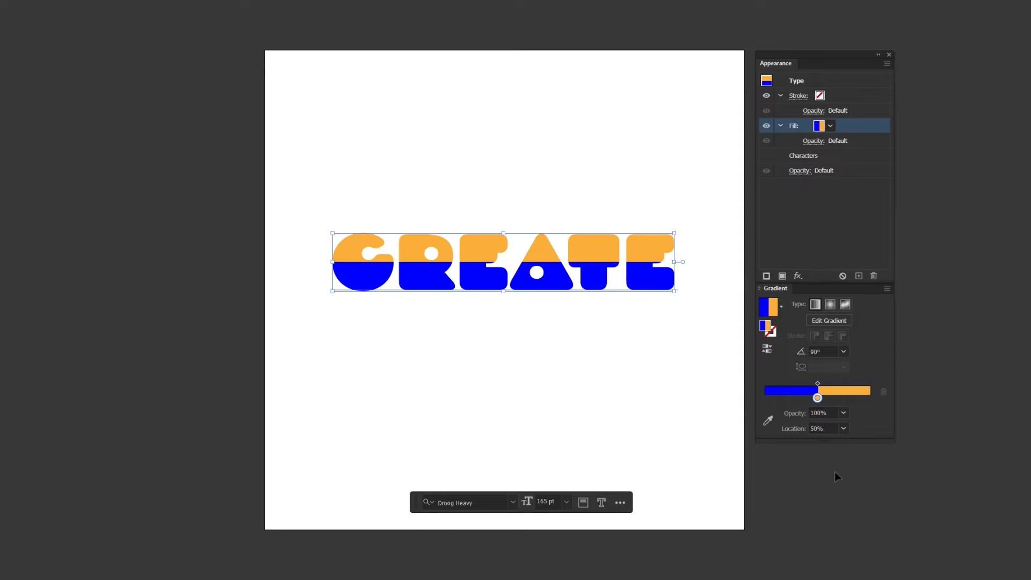
Duplicate the two-tone CREATE text onto a second row
{"action": "left_click_drag", "start_coordinate": [639, 277], "coordinate": [642, 246]}
{"action": "left_click", "coordinate": [859, 211]}
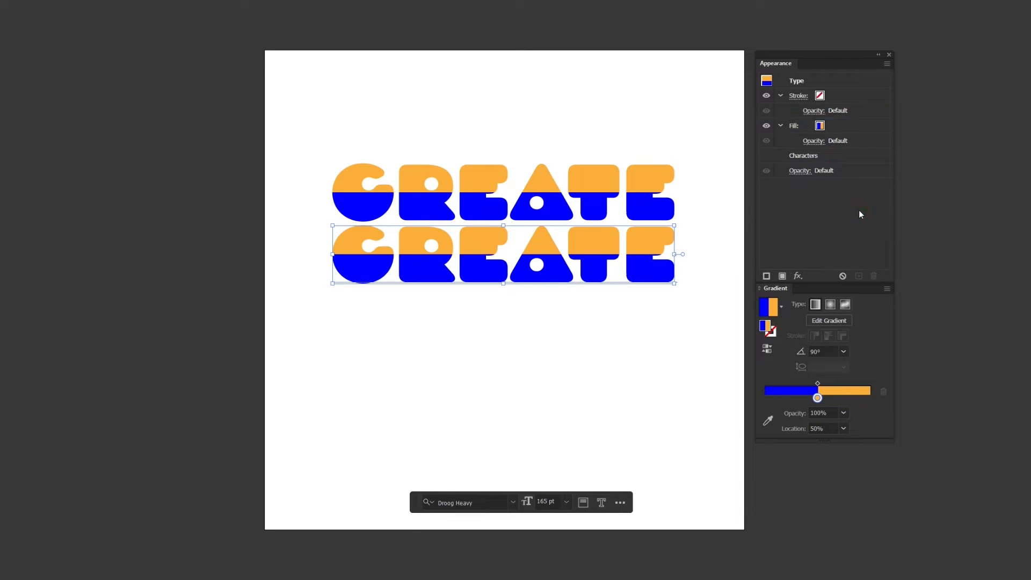
Set the opacity of the selected copy's orange gradient stop to 0%
{"action": "left_click", "coordinate": [864, 130]}
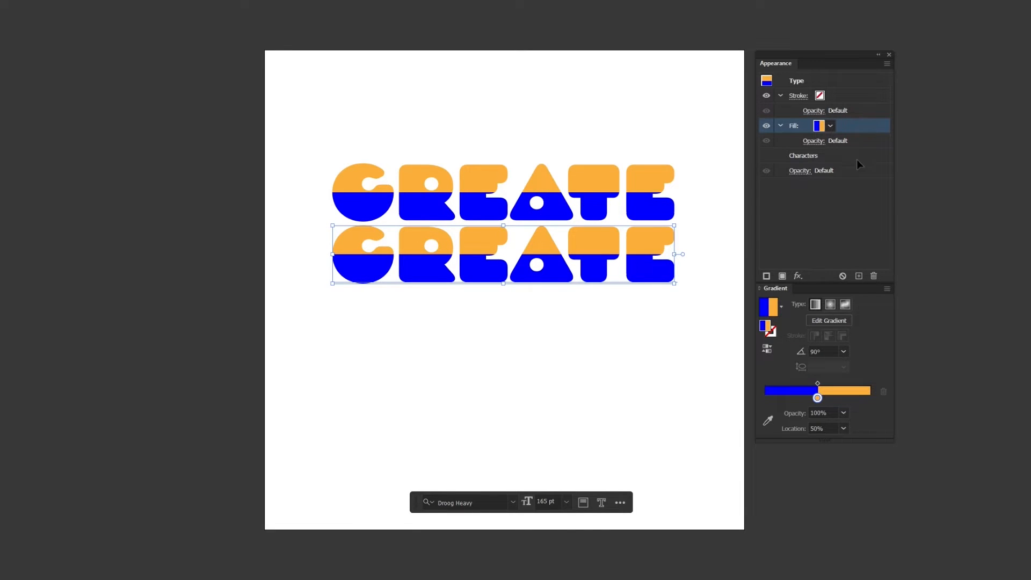
{"action": "left_click", "coordinate": [844, 413]}
{"action": "left_click", "coordinate": [857, 425]}
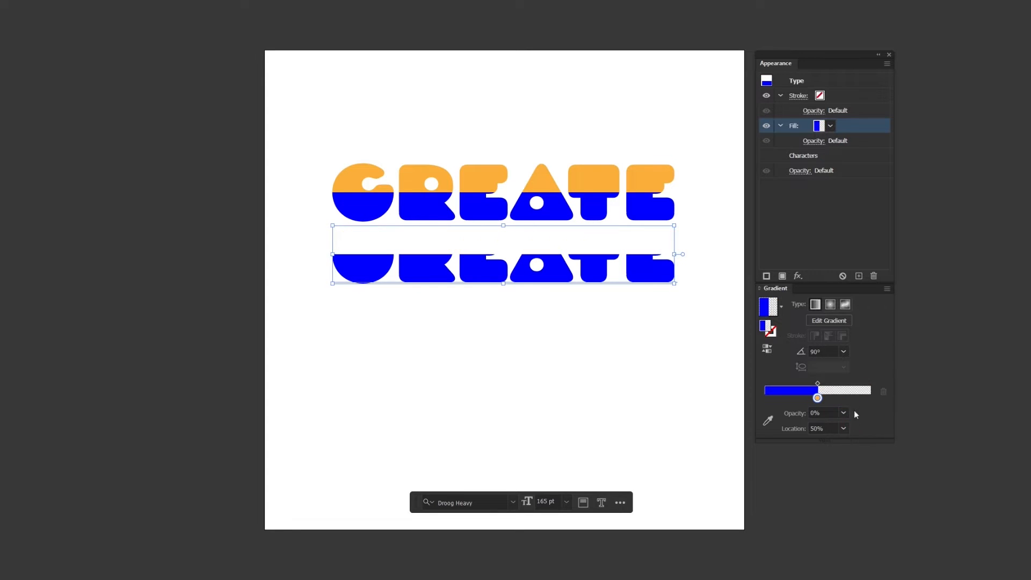
Give the selected copy a blue 2 pt stroke, then deselect it
{"action": "left_click", "coordinate": [880, 95]}
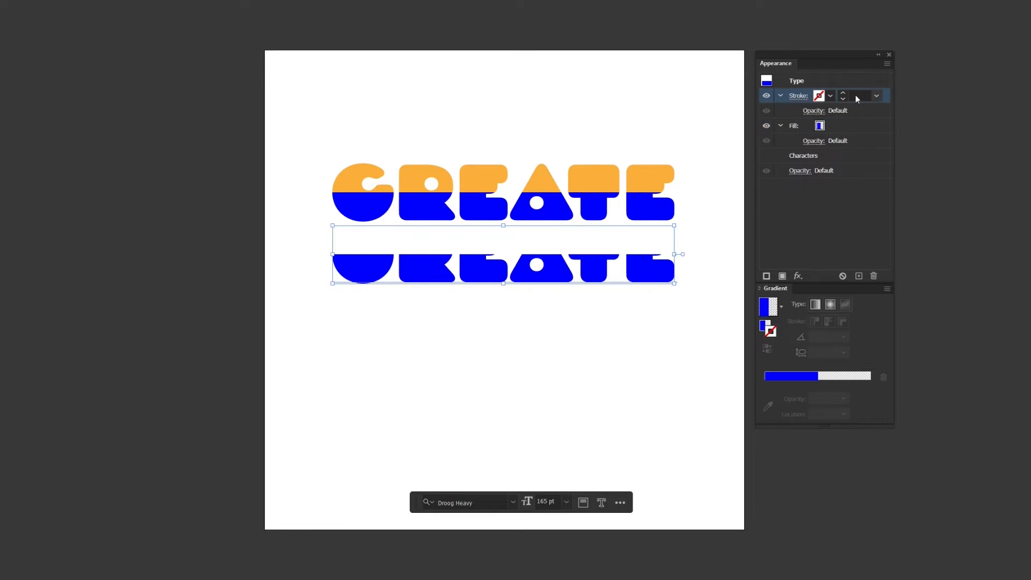
{"action": "left_click", "coordinate": [820, 97]}
{"action": "left_click", "coordinate": [774, 117]}
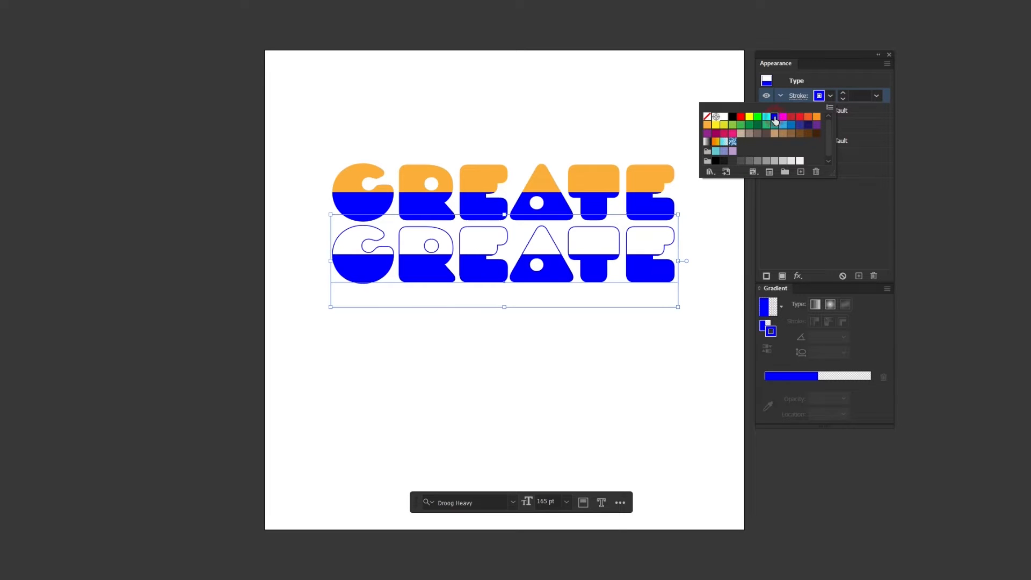
{"action": "left_click", "coordinate": [858, 109]}
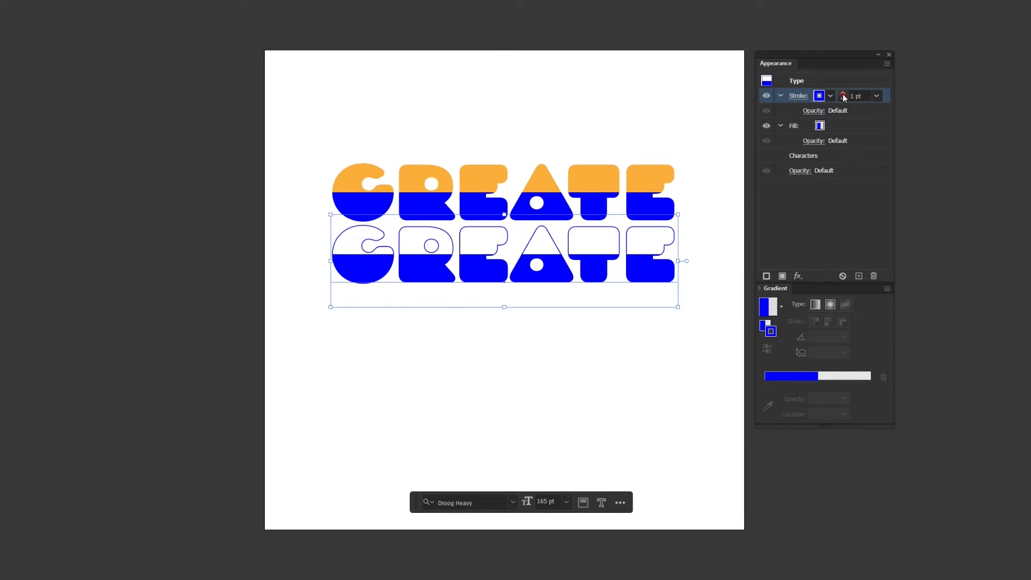
{"action": "left_click", "coordinate": [843, 93]}
{"action": "left_click", "coordinate": [706, 260]}
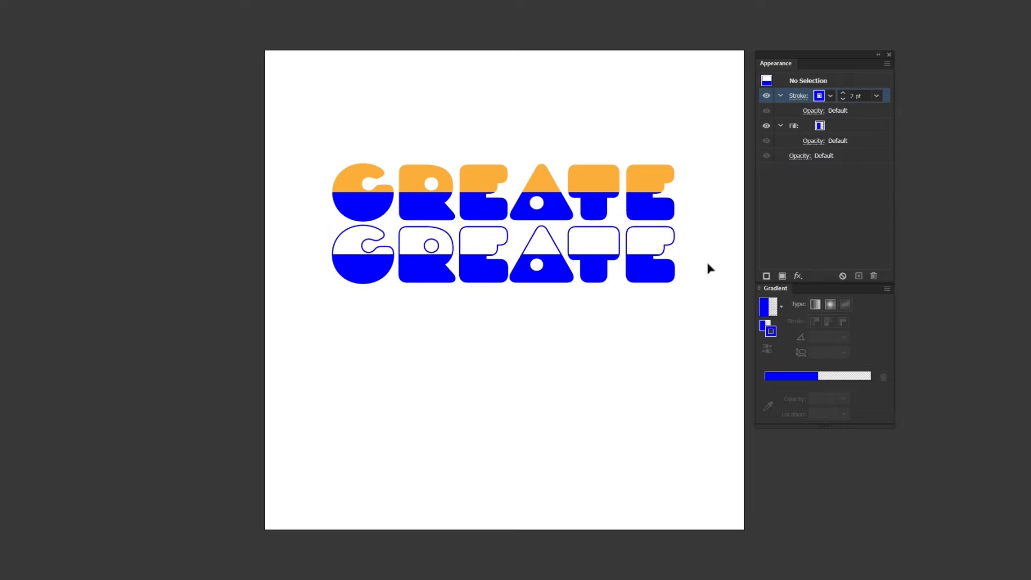
Duplicate the outlined text down to a third row and set its gradient angle to 0°
{"action": "left_click", "coordinate": [662, 280]}
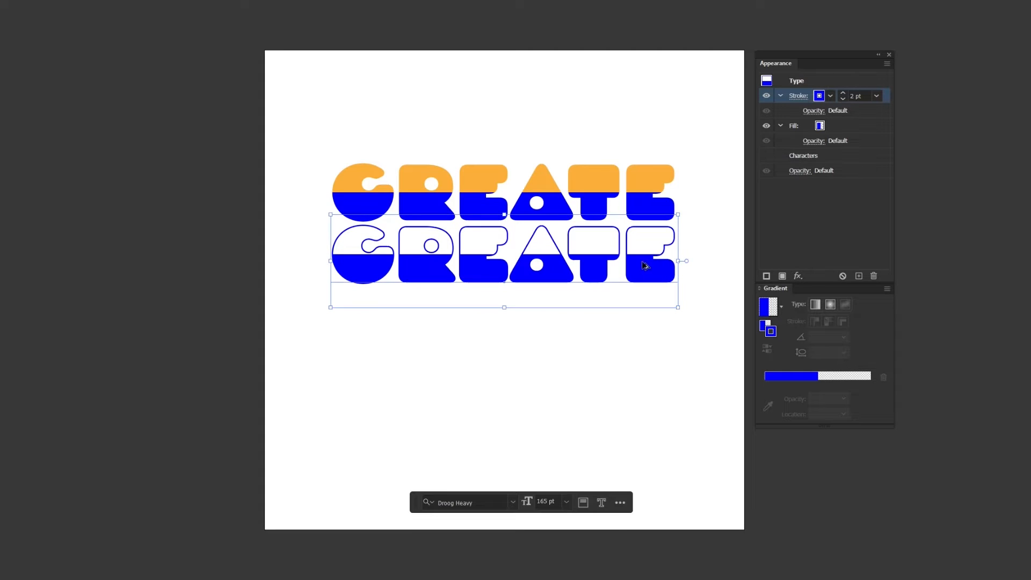
{"action": "left_click_drag", "start_coordinate": [646, 267], "coordinate": [646, 328], "text": "alt"}
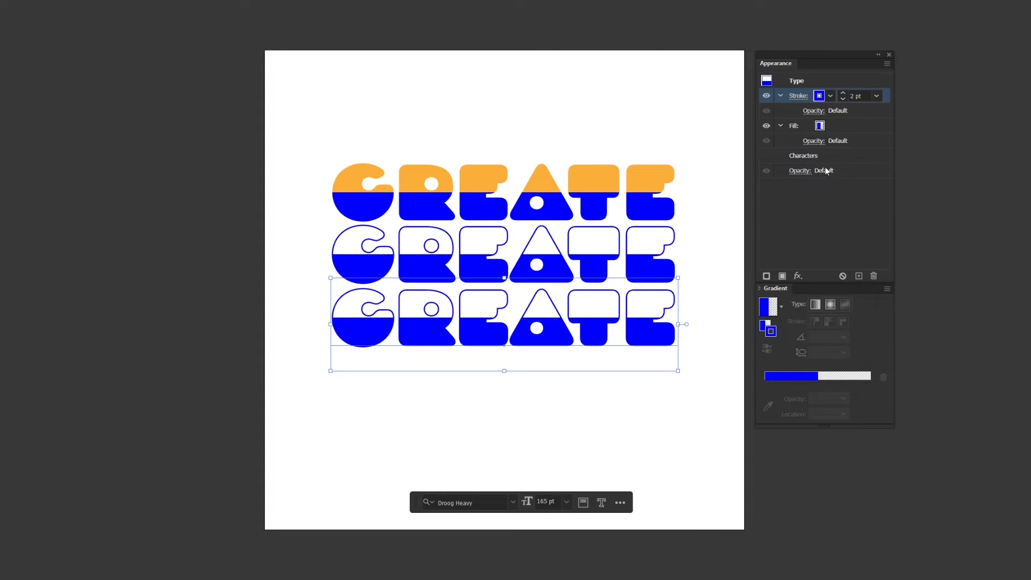
{"action": "left_click", "coordinate": [867, 126]}
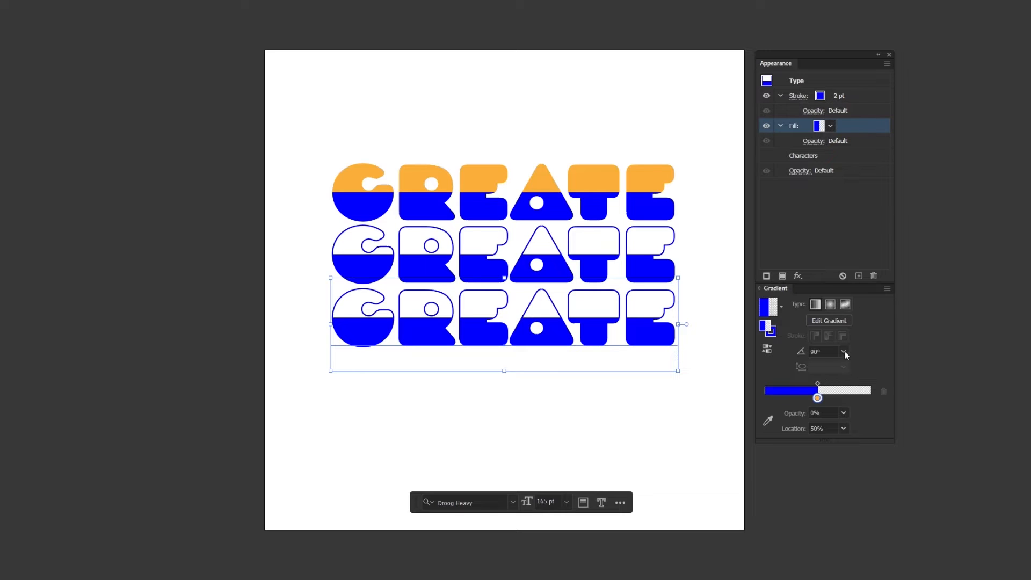
{"action": "left_click", "coordinate": [843, 352]}
{"action": "left_click", "coordinate": [855, 473]}
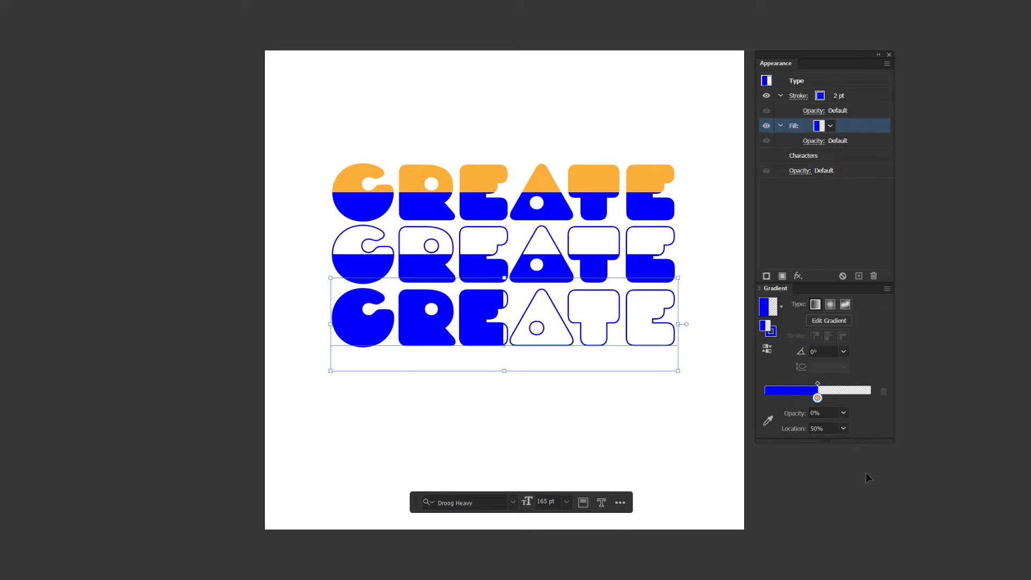
Position both middle gradient stops of the third copy at 52% location, then deselect
{"action": "left_click_drag", "start_coordinate": [817, 402], "coordinate": [845, 402]}
{"action": "left_click", "coordinate": [817, 400]}
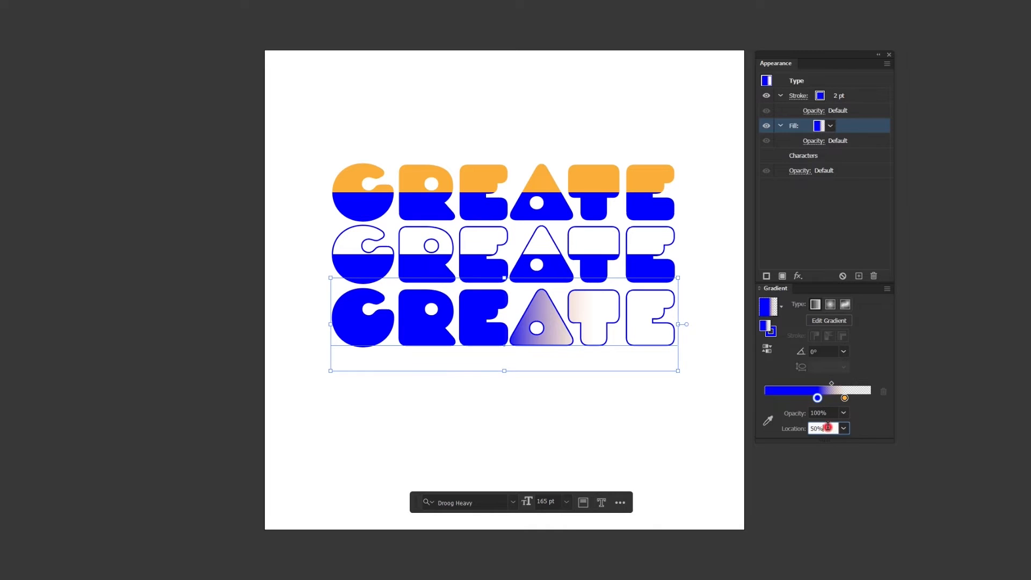
{"action": "key", "text": "Up"}
{"action": "key", "text": "Up"}
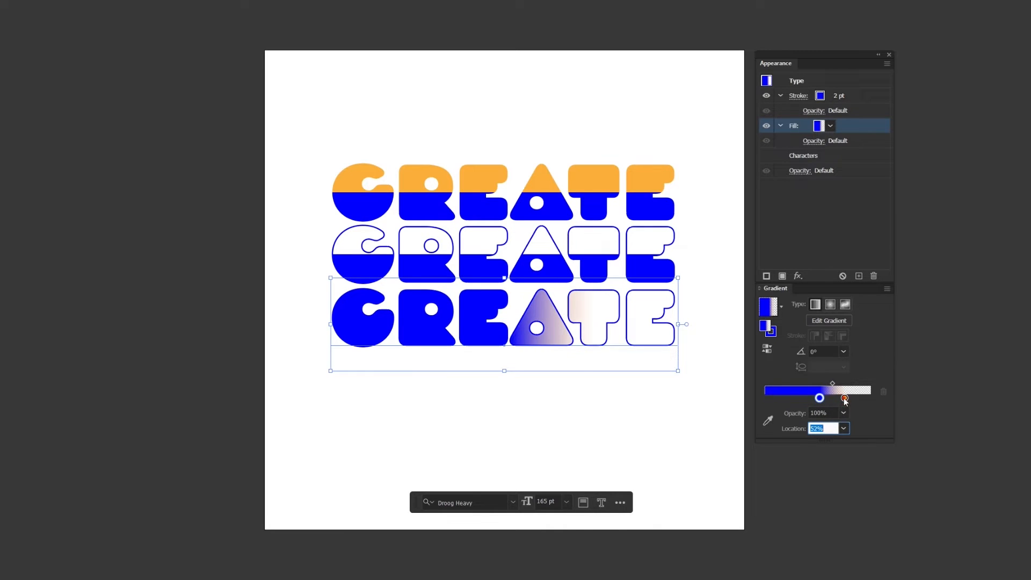
{"action": "left_click", "coordinate": [844, 400]}
{"action": "left_click", "coordinate": [827, 429]}
{"action": "type", "text": "52"}
{"action": "key", "text": "Return"}
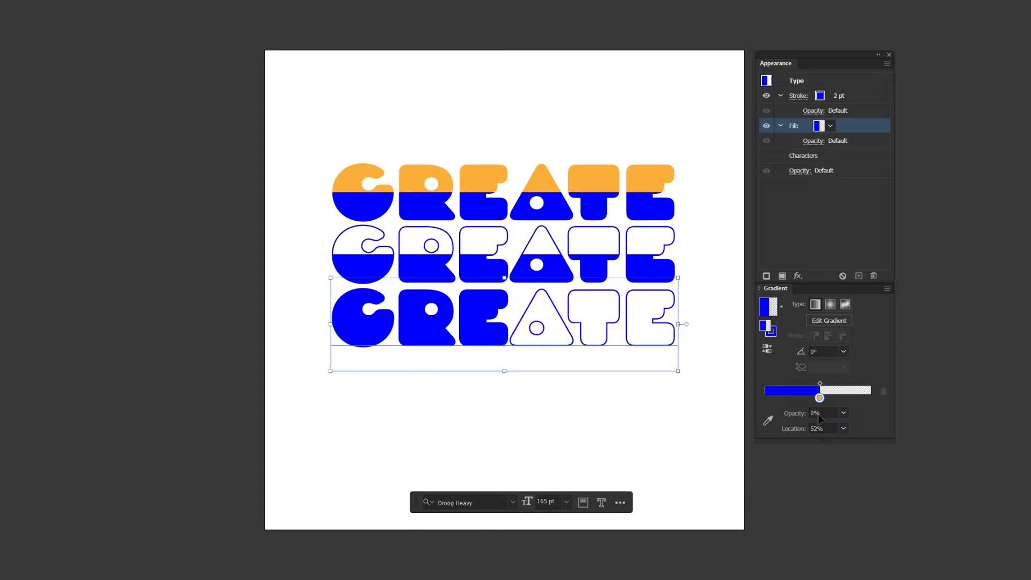
{"action": "left_click", "coordinate": [705, 406]}
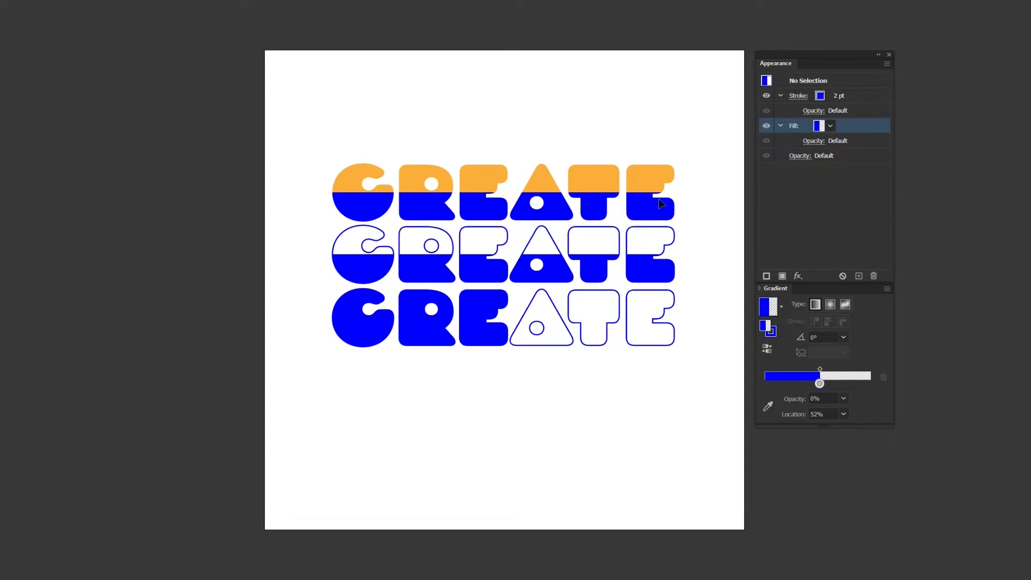
Duplicate the top two-tone text down to a fourth row
{"action": "left_click", "coordinate": [640, 172]}
{"action": "left_click_drag", "start_coordinate": [639, 173], "coordinate": [627, 365]}
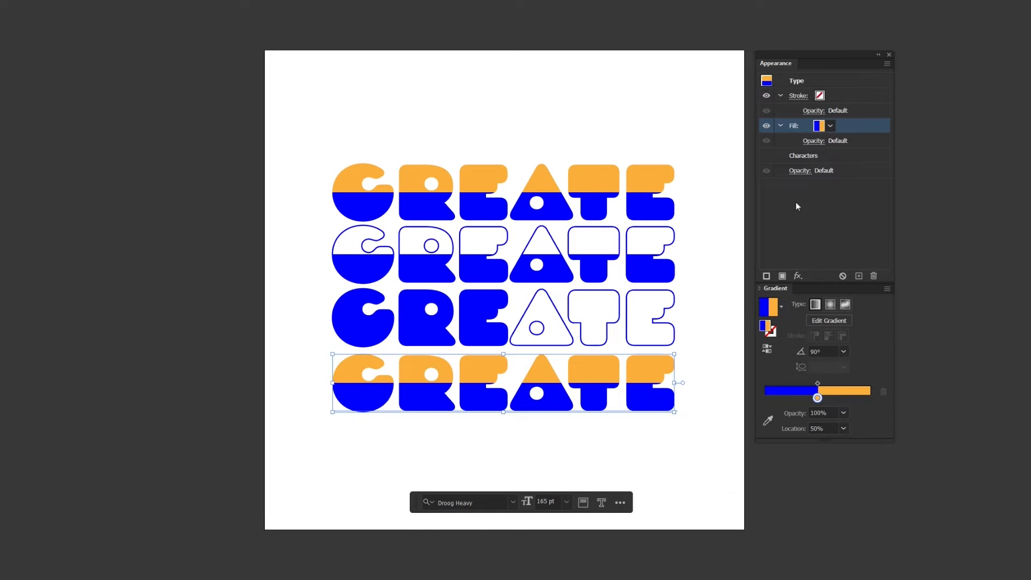
Rearrange the fourth copy's gradient with orange at the start, blue at the end and a new middle stop
{"action": "left_click_drag", "start_coordinate": [817, 397], "coordinate": [762, 398]}
{"action": "left_click", "coordinate": [818, 398]}
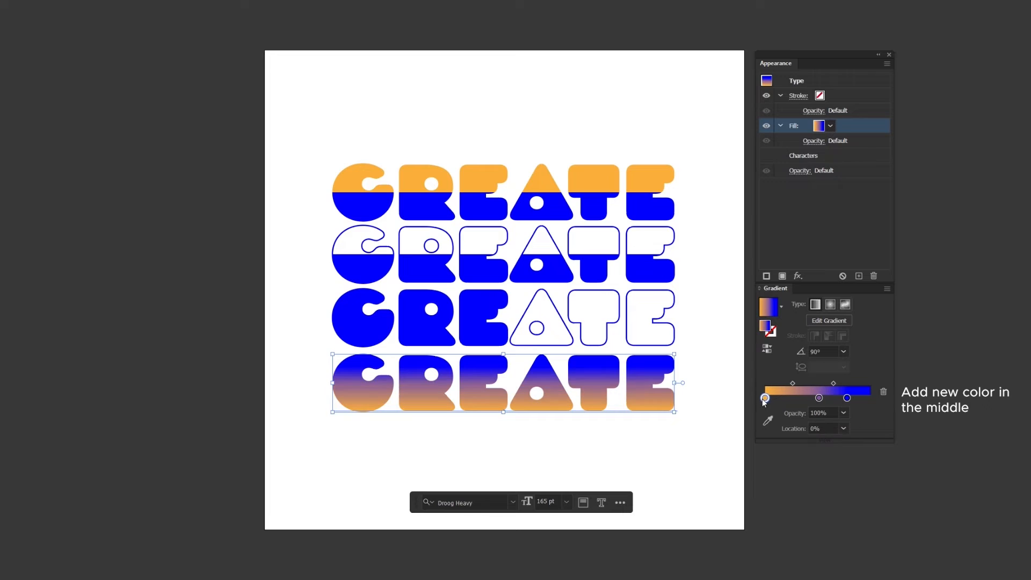
{"action": "left_click_drag", "start_coordinate": [847, 398], "coordinate": [870, 398]}
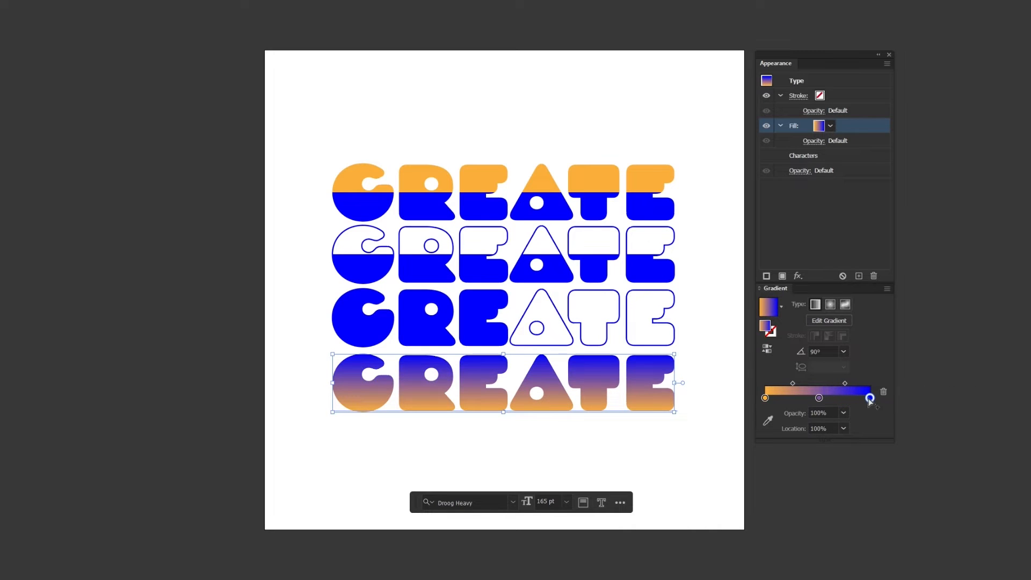
Color the middle gradient stop pink
{"action": "double_click", "coordinate": [818, 398]}
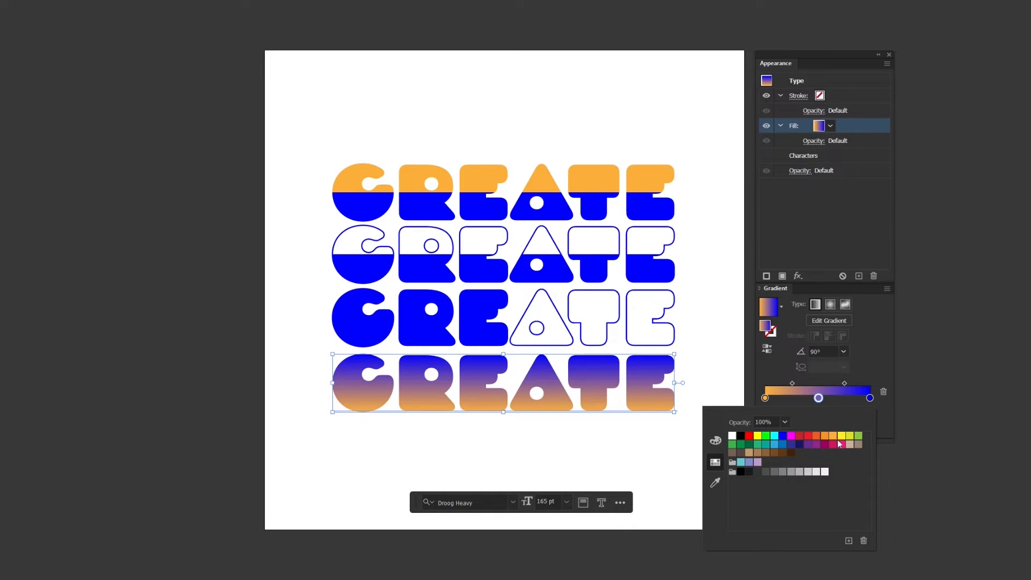
{"action": "left_click", "coordinate": [839, 444]}
{"action": "left_click", "coordinate": [880, 413]}
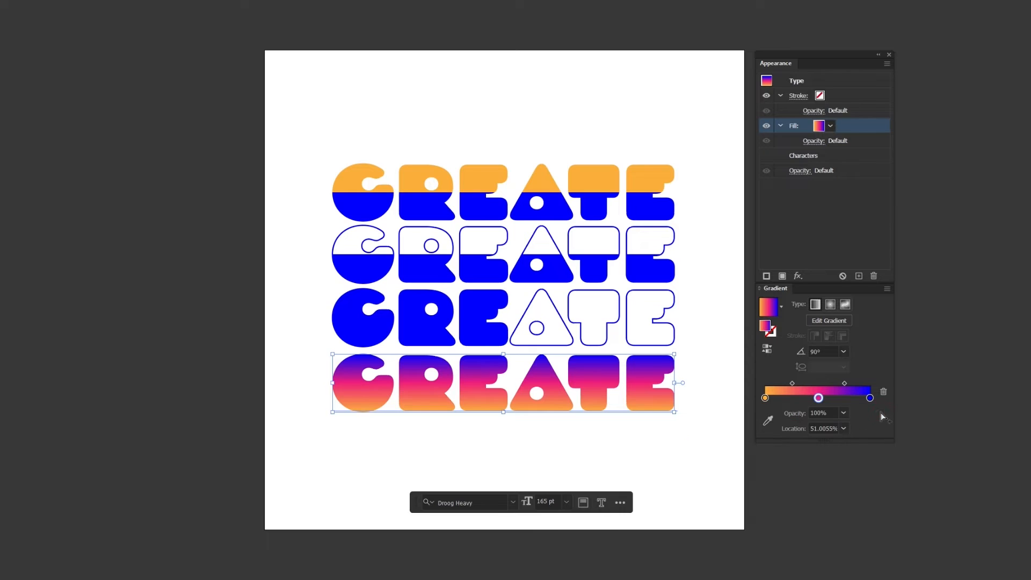
Duplicate the pink stop and set the first pink stop's location to 35%
{"action": "left_click_drag", "start_coordinate": [818, 398], "coordinate": [839, 398]}
{"action": "left_click", "coordinate": [818, 398]}
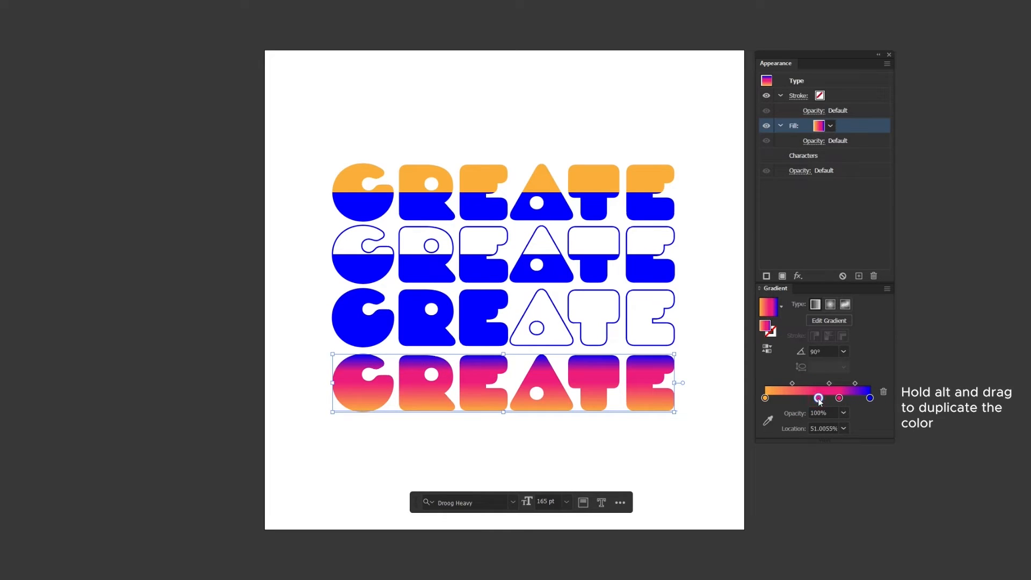
{"action": "left_click", "coordinate": [828, 427]}
{"action": "type", "text": "35"}
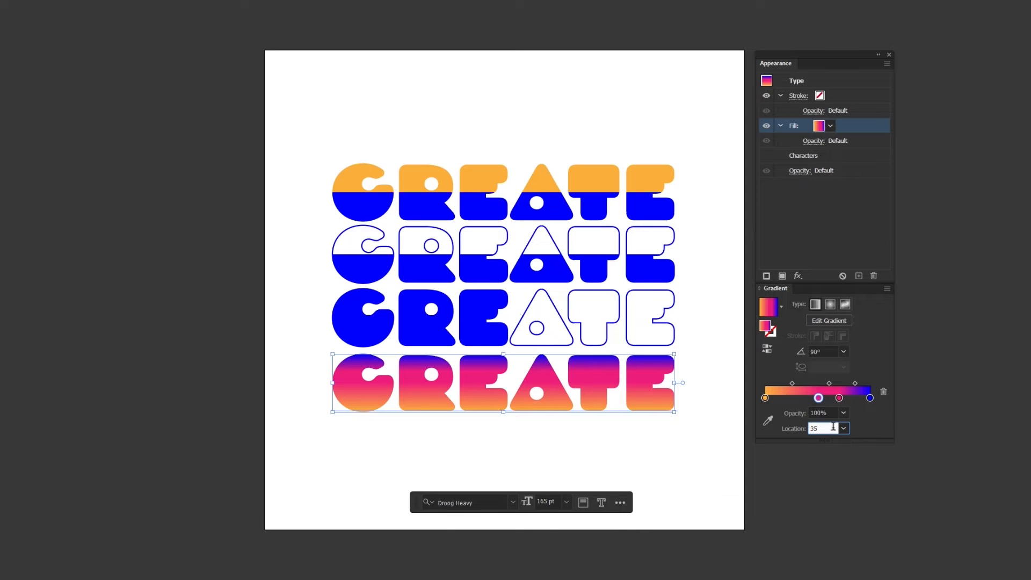
{"action": "key", "text": "Return"}
Set the second pink stop's location to 65%
{"action": "left_click", "coordinate": [839, 398]}
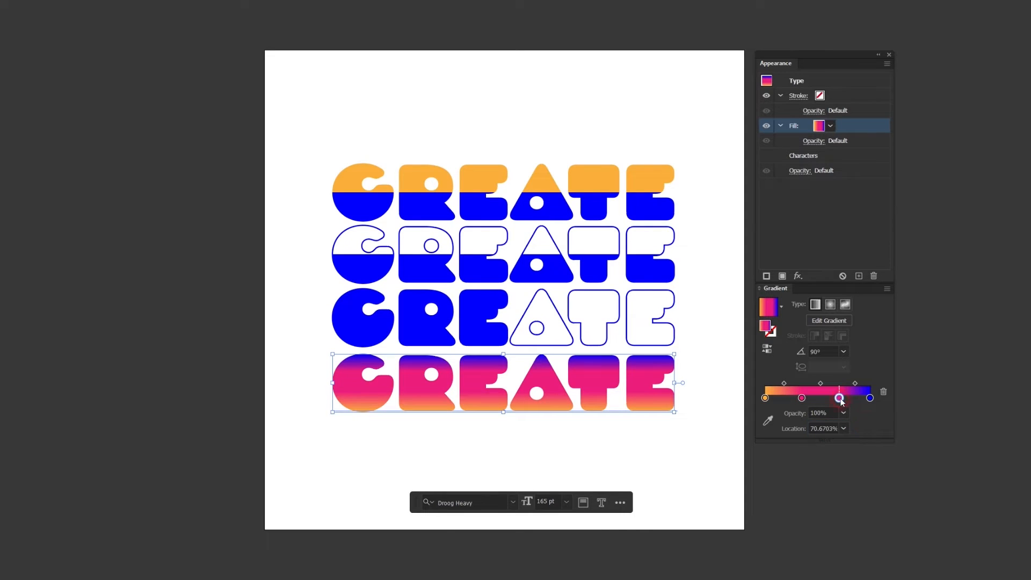
{"action": "left_click", "coordinate": [832, 428]}
{"action": "type", "text": "65"}
{"action": "key", "text": "Return"}
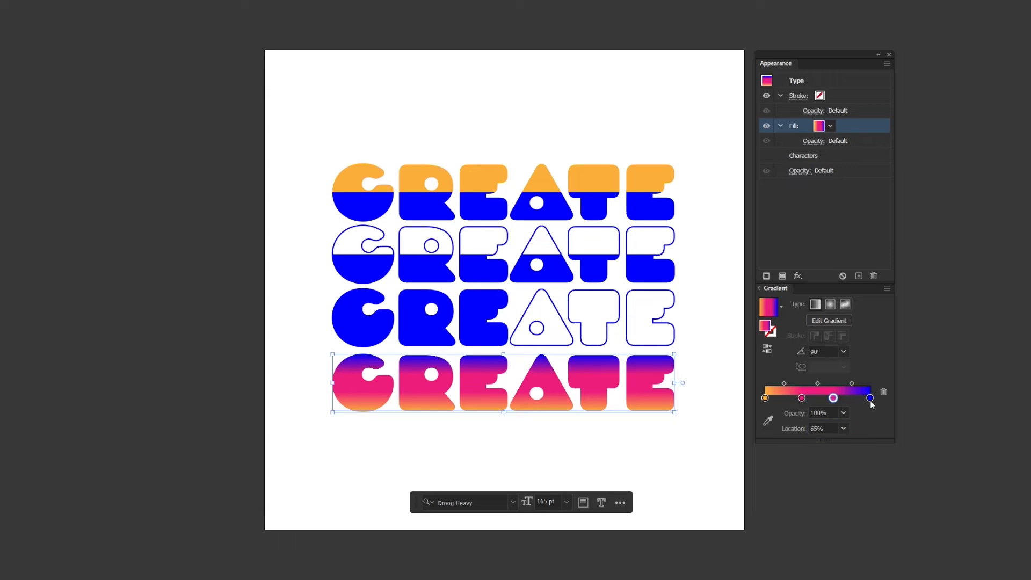
Set the blue gradient stop's location to 65%
{"action": "left_click", "coordinate": [870, 399]}
{"action": "left_click", "coordinate": [830, 428]}
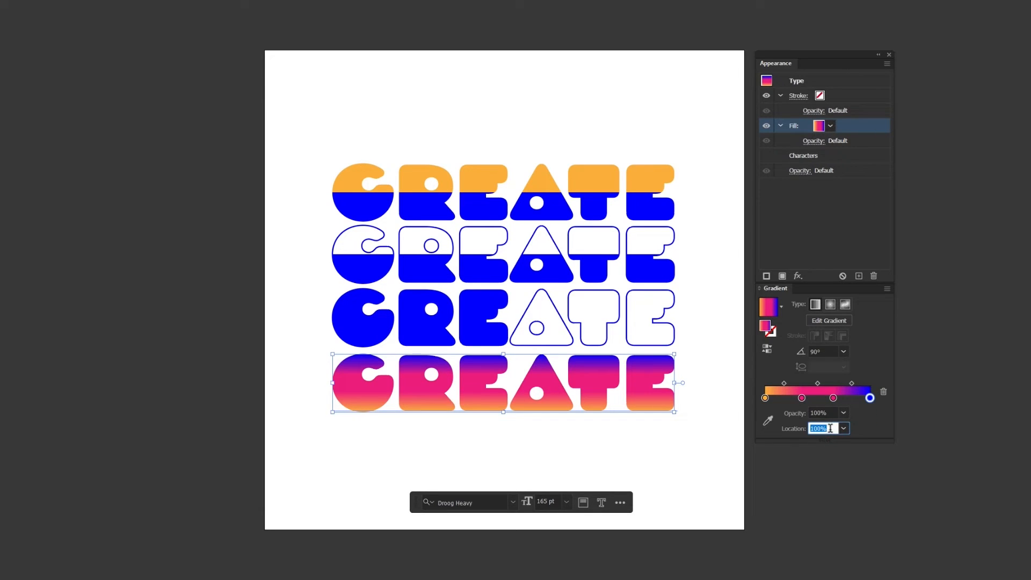
{"action": "type", "text": "65"}
{"action": "key", "text": "Tab"}
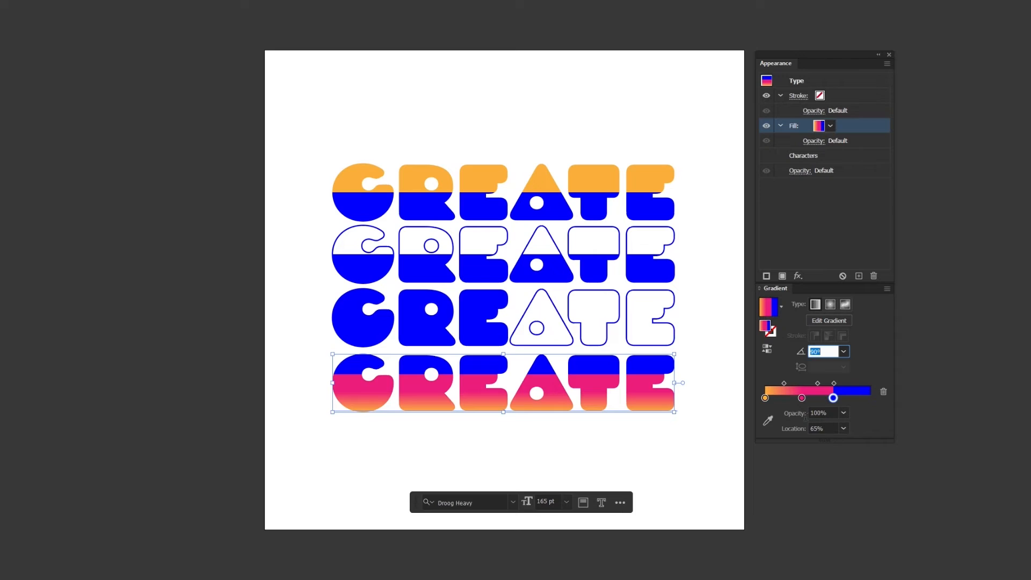
Set the orange gradient stop's location to 35% for hard three-color stripes, then deselect
{"action": "left_click", "coordinate": [765, 398]}
{"action": "left_click", "coordinate": [823, 428]}
{"action": "type", "text": "35"}
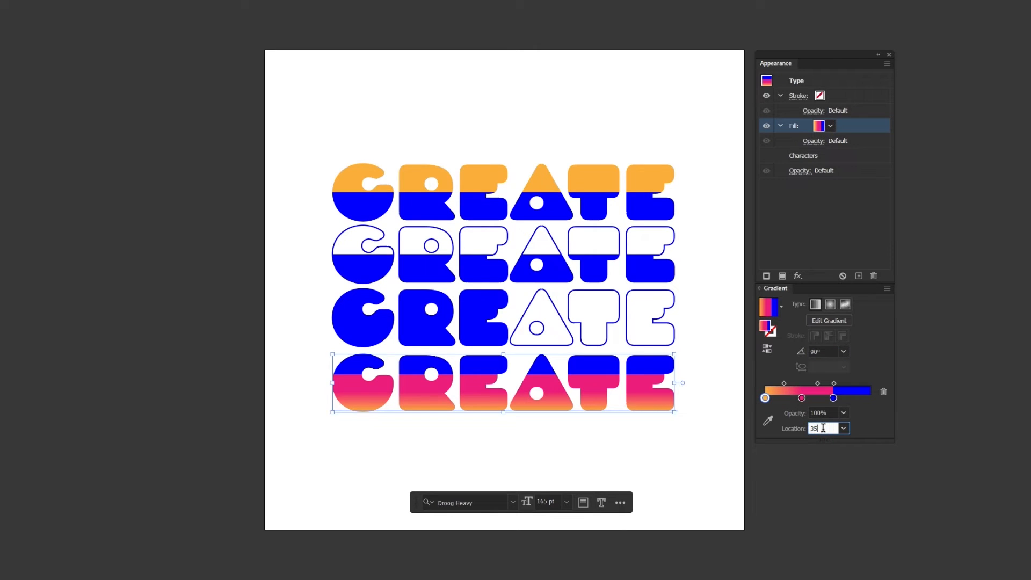
{"action": "key", "text": "Tab"}
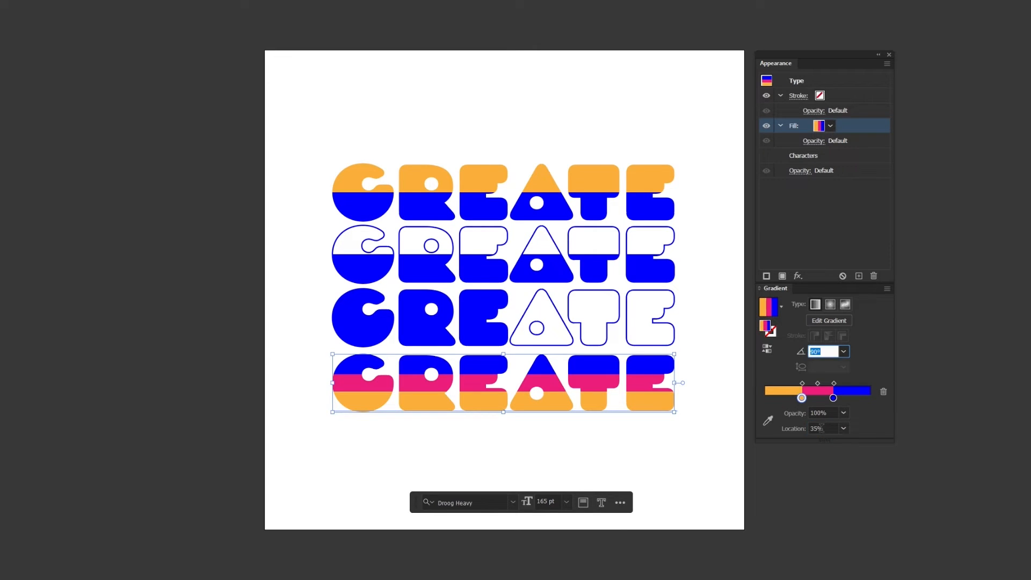
{"action": "left_click", "coordinate": [707, 442]}
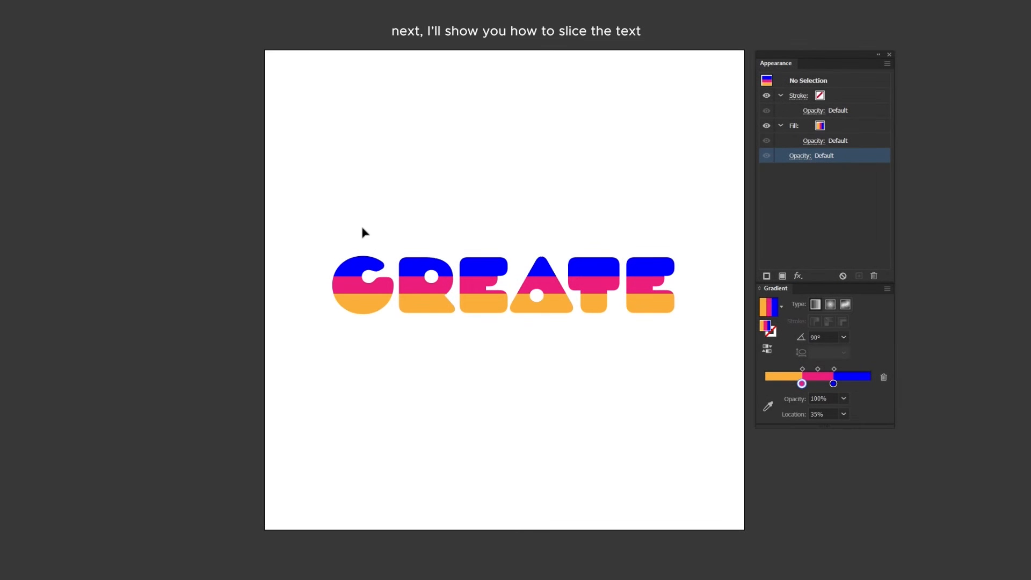
Select the CREATE text and duplicate its gradient fill twice to make three stacked fills
{"action": "left_click_drag", "start_coordinate": [463, 224], "coordinate": [571, 280]}
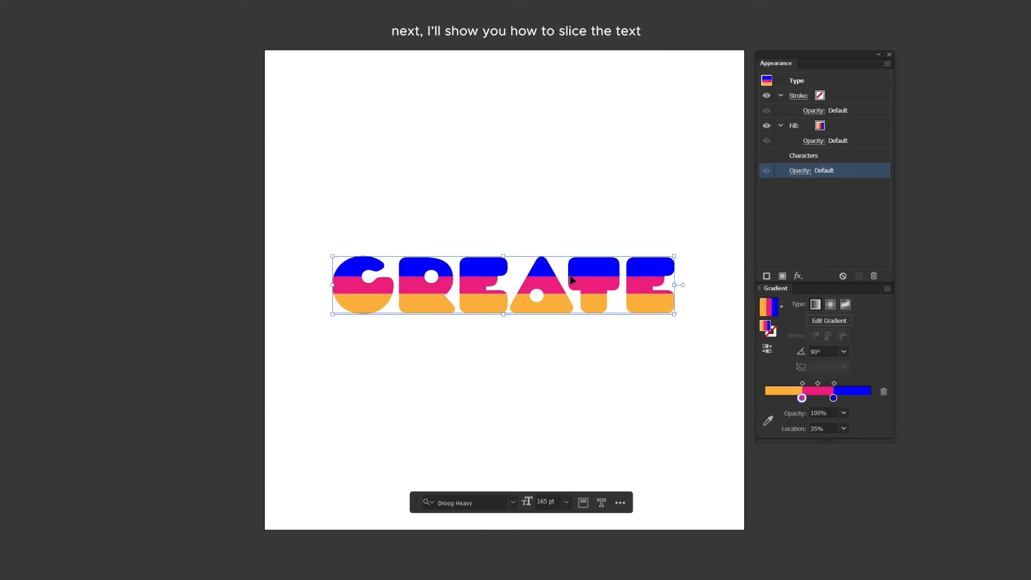
{"action": "left_click", "coordinate": [871, 127]}
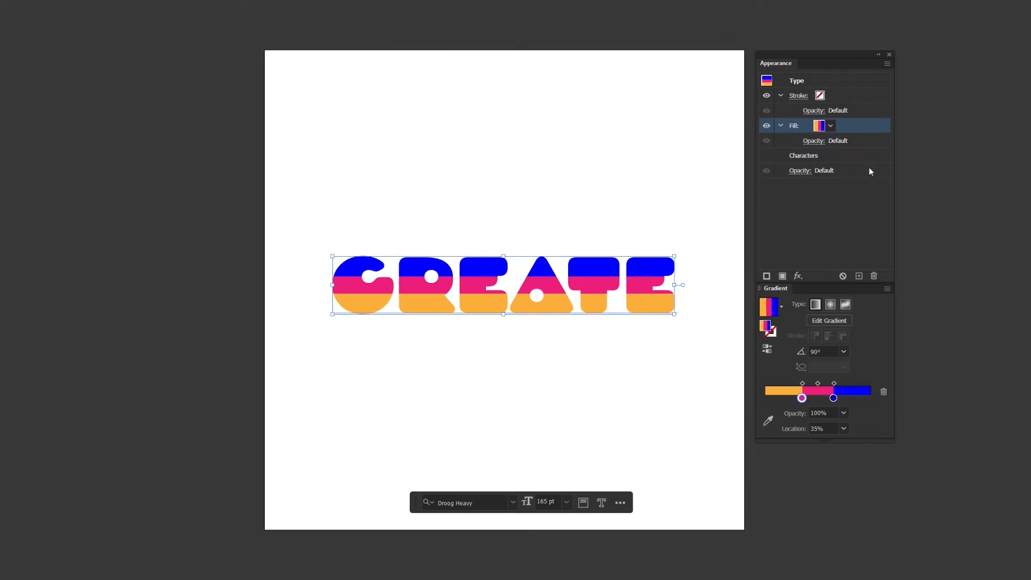
{"action": "left_click", "coordinate": [859, 276]}
{"action": "left_click", "coordinate": [859, 276]}
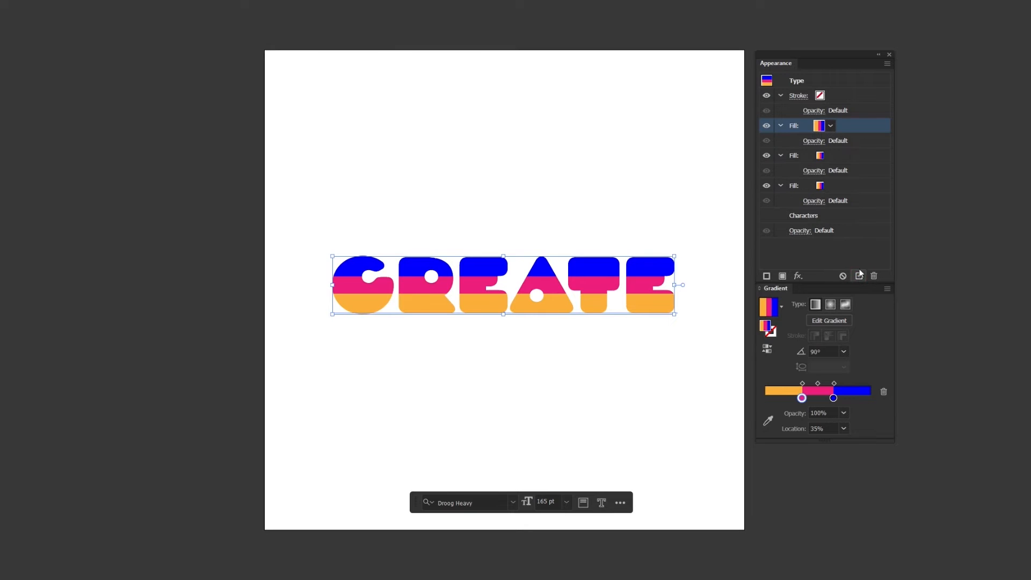
Select the bottom fill and remove its blue stop and second pink stop, leaving orange and pink
{"action": "left_click", "coordinate": [864, 187]}
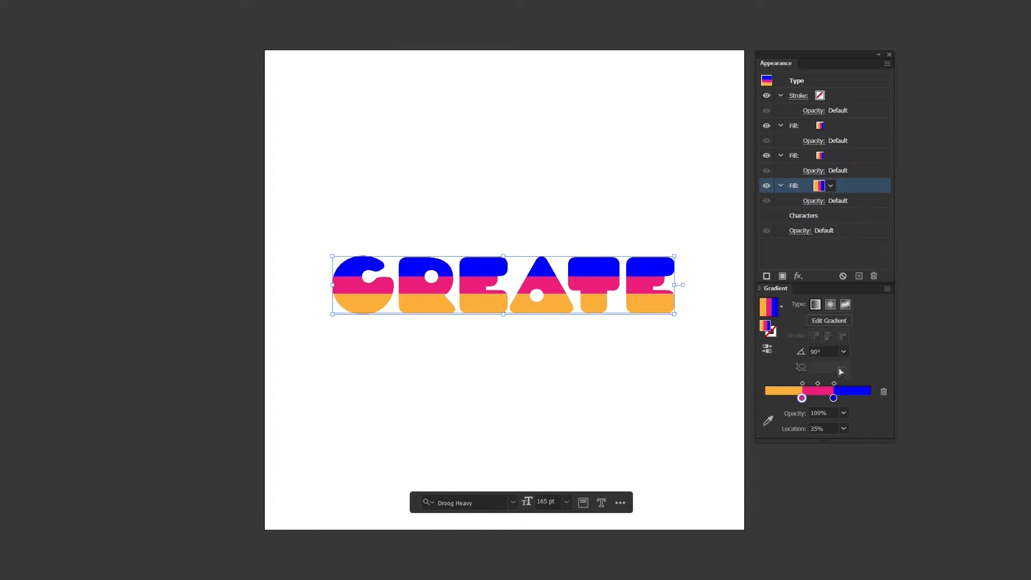
{"action": "left_click_drag", "start_coordinate": [833, 398], "coordinate": [852, 398]}
{"action": "left_click", "coordinate": [881, 394]}
{"action": "left_click", "coordinate": [833, 398]}
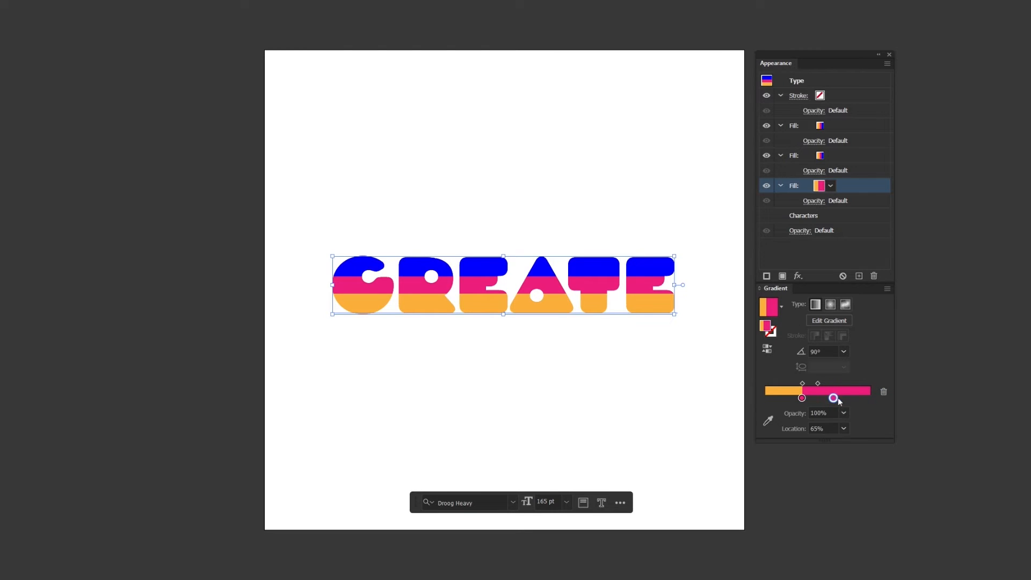
{"action": "left_click", "coordinate": [883, 393]}
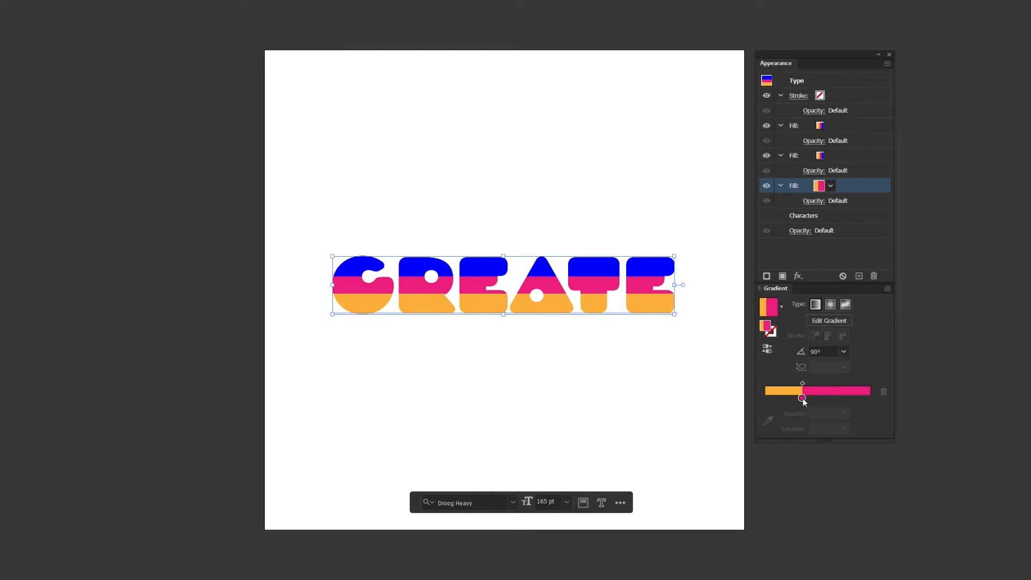
Set the bottom fill's pink stop to 0% opacity at 35% location
{"action": "left_click_drag", "start_coordinate": [802, 398], "coordinate": [817, 398]}
{"action": "left_click", "coordinate": [843, 413]}
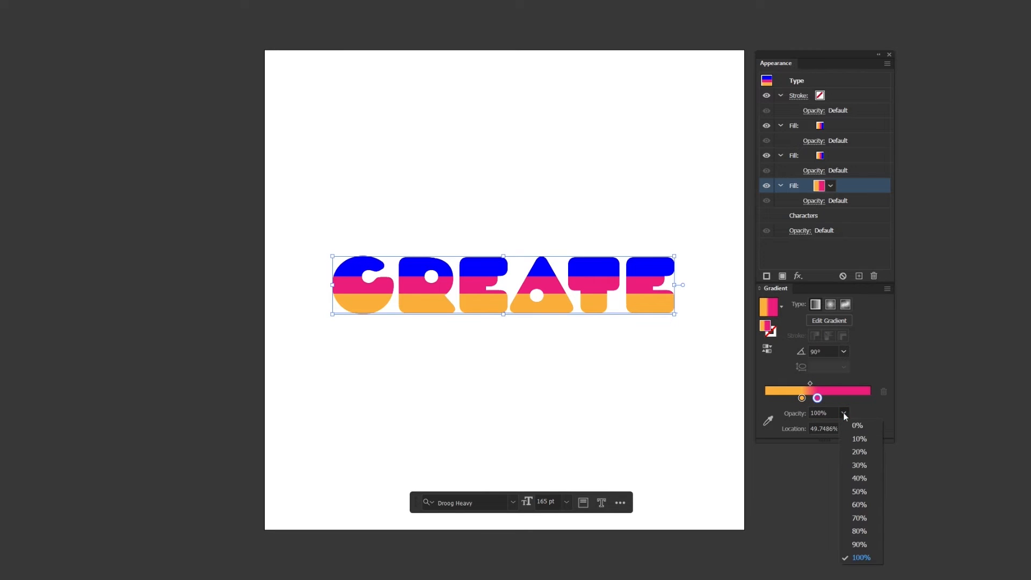
{"action": "left_click", "coordinate": [856, 426]}
{"action": "left_click", "coordinate": [833, 429]}
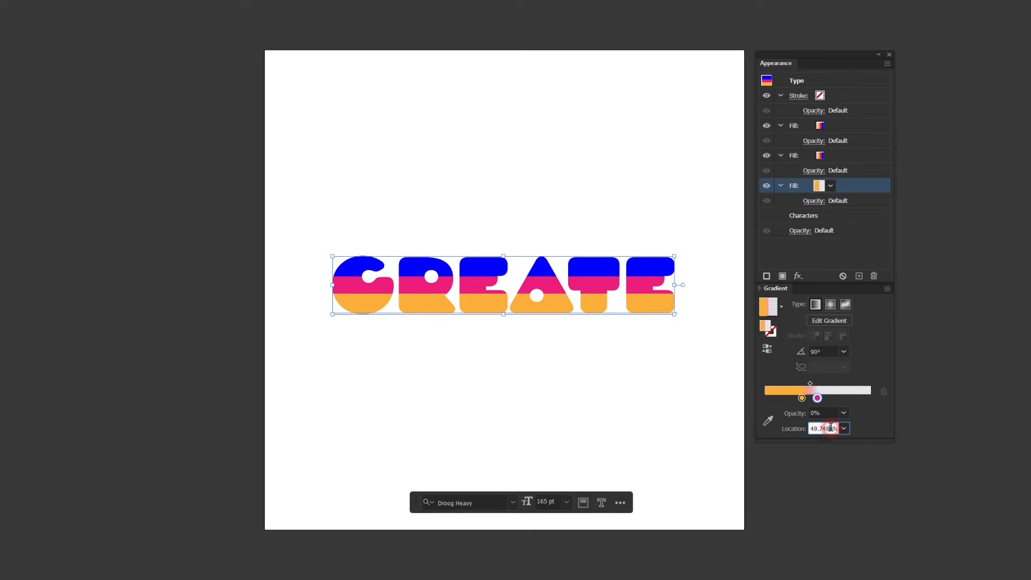
{"action": "type", "text": "35"}
{"action": "left_click", "coordinate": [862, 429]}
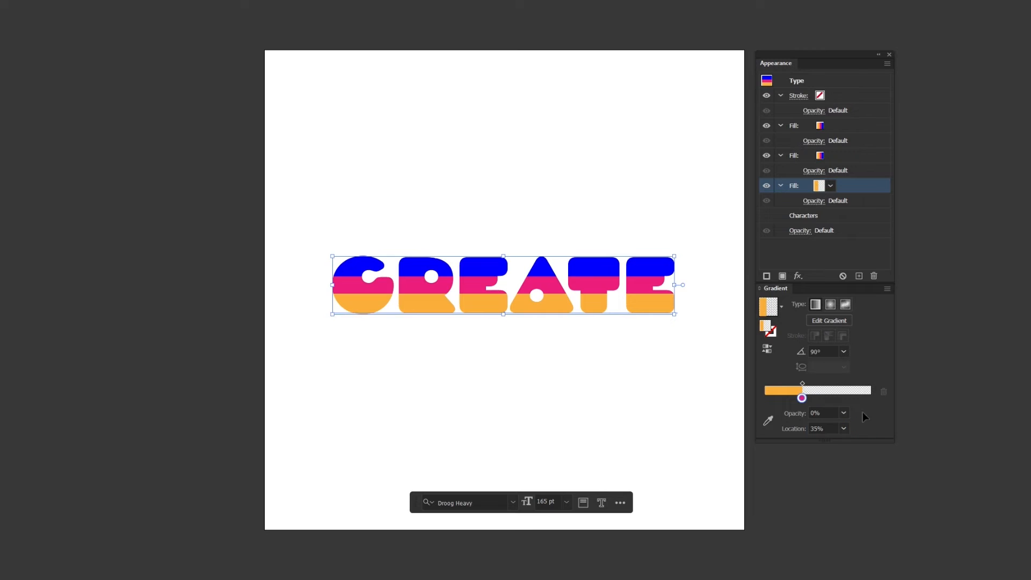
Select the middle fill and set its orange stop to 0% opacity at 35% location
{"action": "left_click", "coordinate": [873, 157]}
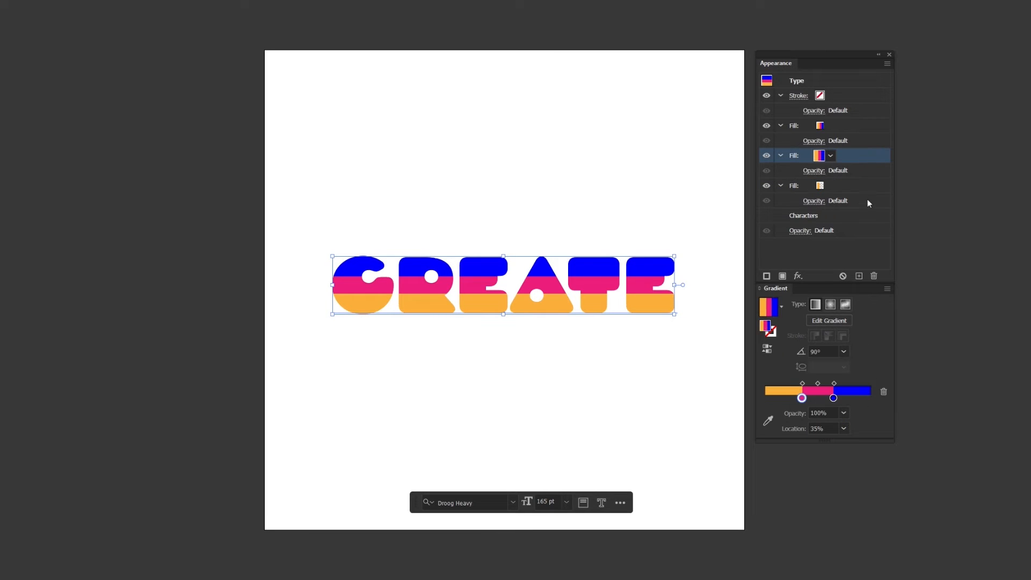
{"action": "left_click_drag", "start_coordinate": [833, 398], "coordinate": [787, 398]}
{"action": "left_click", "coordinate": [842, 413]}
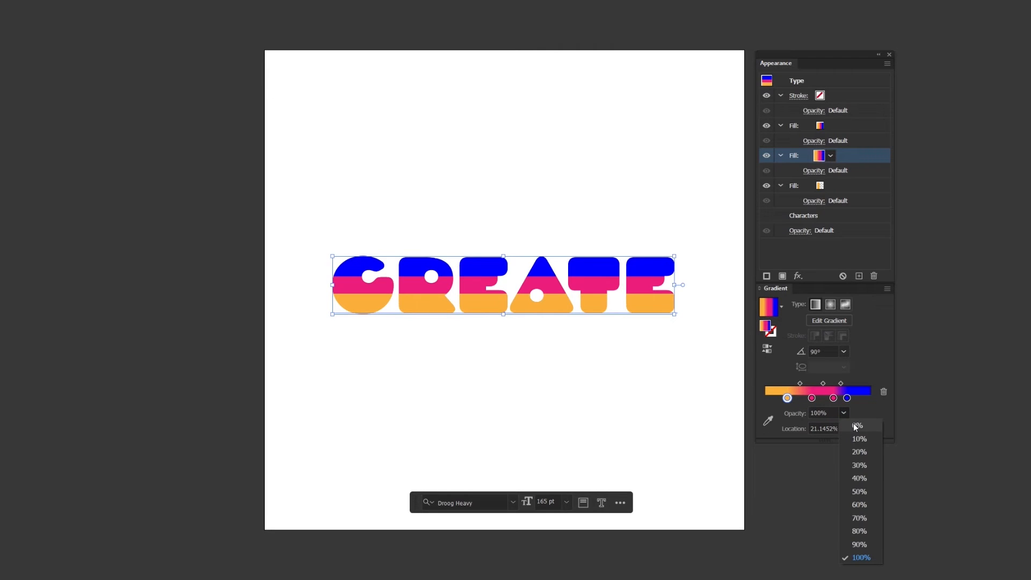
{"action": "left_click", "coordinate": [852, 423]}
{"action": "left_click", "coordinate": [832, 430]}
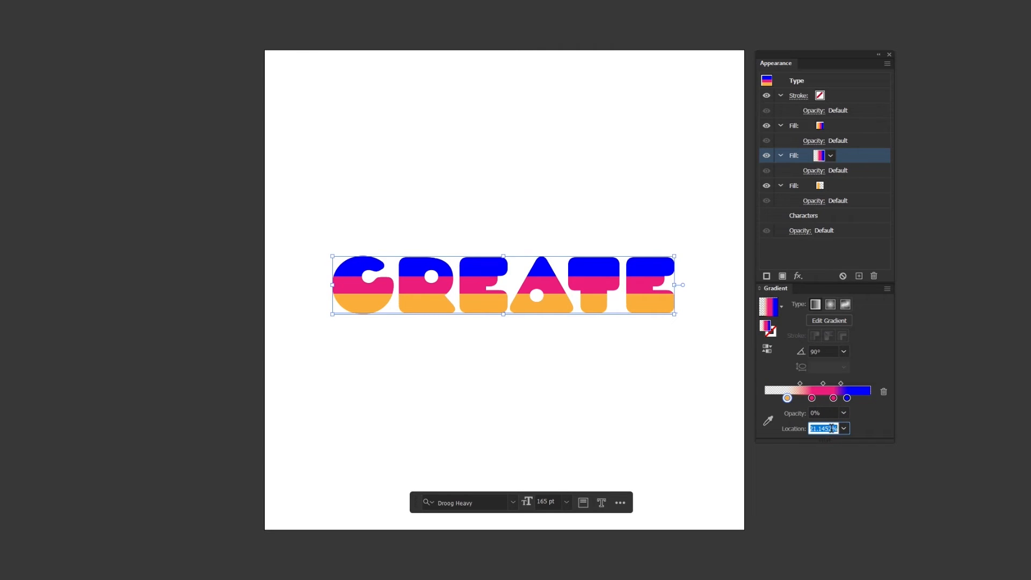
{"action": "type", "text": "35"}
{"action": "key", "text": "Return"}
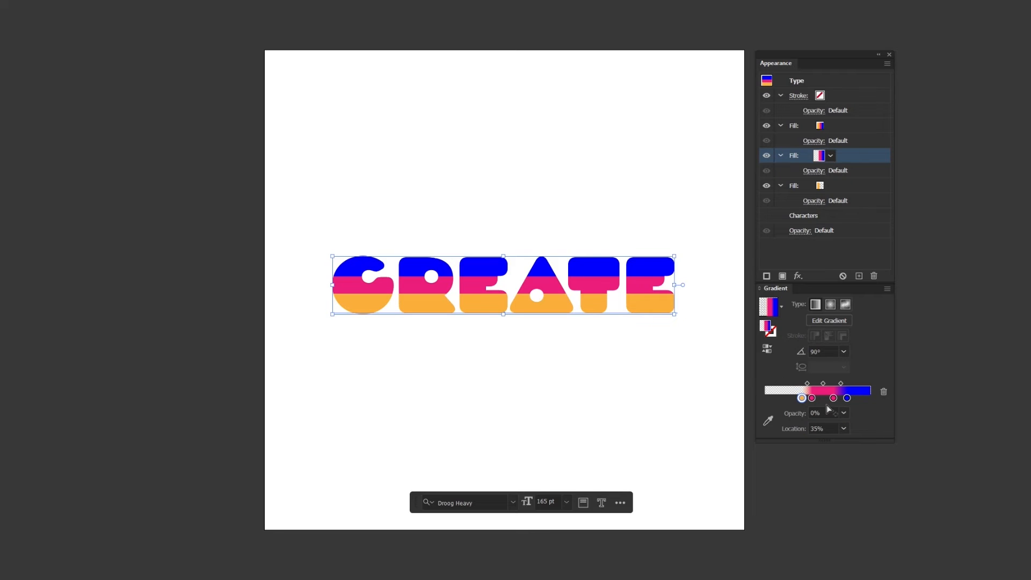
Set the middle fill's first pink stop location to 35%
{"action": "left_click", "coordinate": [811, 398]}
{"action": "left_click", "coordinate": [826, 428]}
{"action": "type", "text": "35"}
{"action": "key", "text": "Return"}
Set the middle fill's blue stop to 0% opacity at 65% location
{"action": "left_click", "coordinate": [847, 398]}
{"action": "left_click", "coordinate": [844, 412]}
{"action": "left_click", "coordinate": [853, 425]}
{"action": "left_click", "coordinate": [833, 427]}
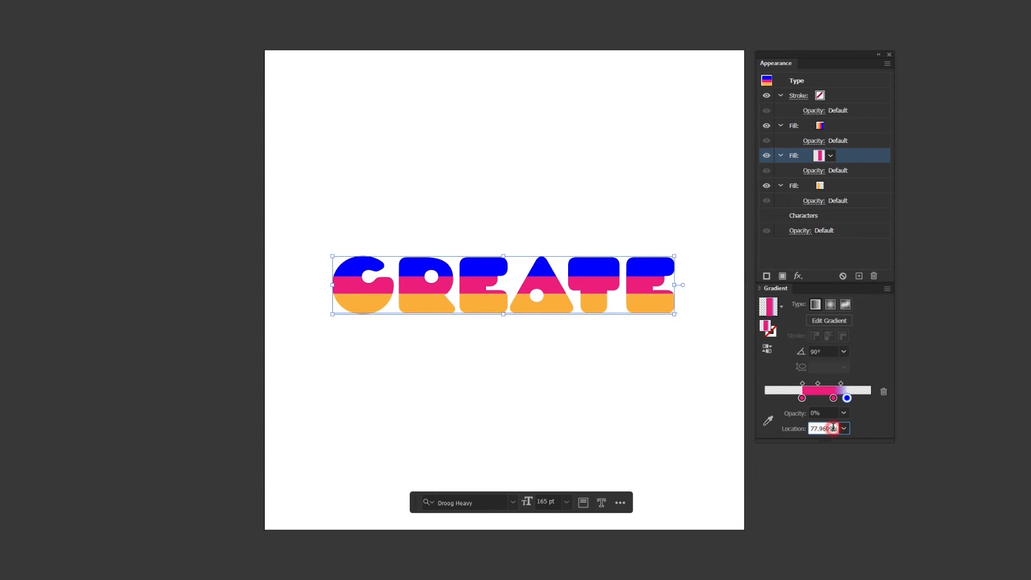
{"action": "type", "text": "65"}
{"action": "key", "text": "Return"}
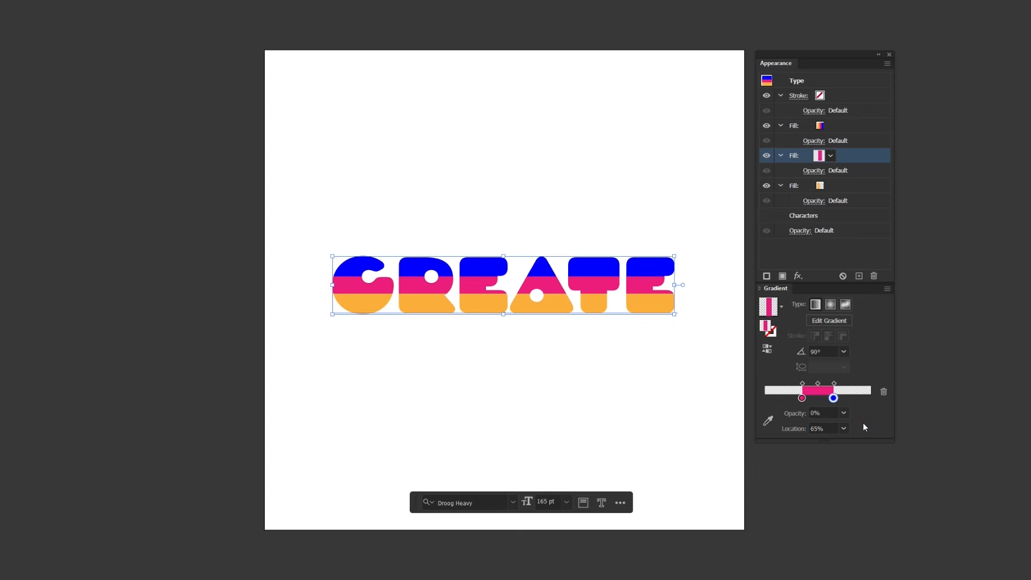
Select the top fill and delete its orange gradient stop
{"action": "left_click", "coordinate": [877, 125]}
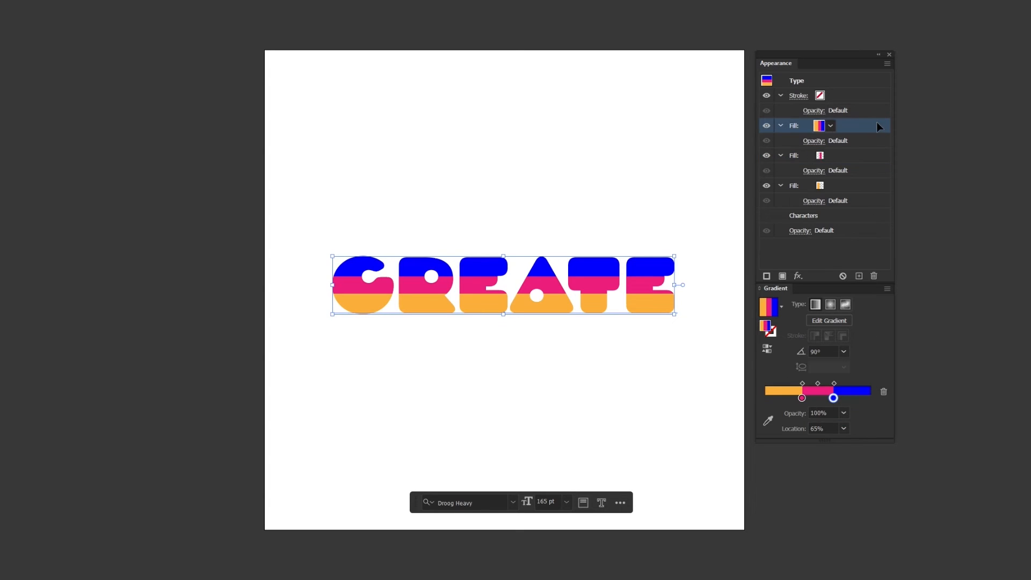
{"action": "left_click_drag", "start_coordinate": [803, 400], "coordinate": [871, 398]}
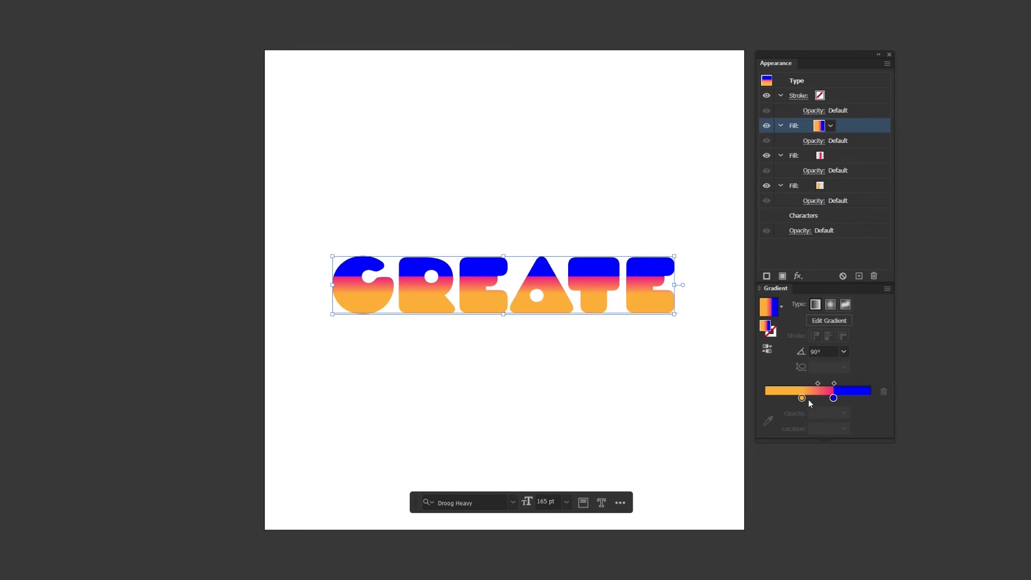
{"action": "left_click", "coordinate": [803, 399]}
{"action": "left_click", "coordinate": [882, 393]}
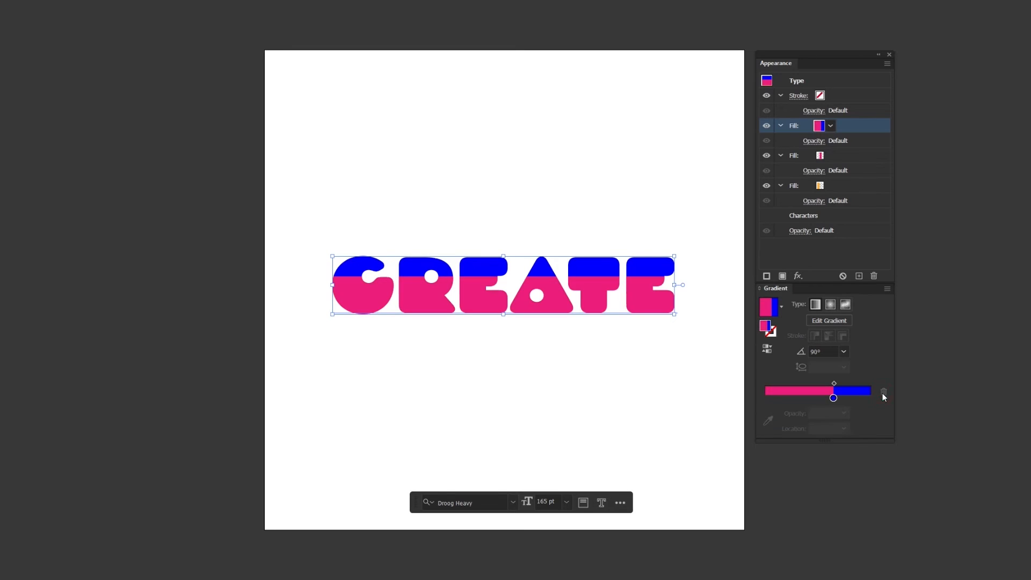
Set the top fill's pink stop opacity to 0%
{"action": "left_click_drag", "start_coordinate": [834, 399], "coordinate": [850, 399]}
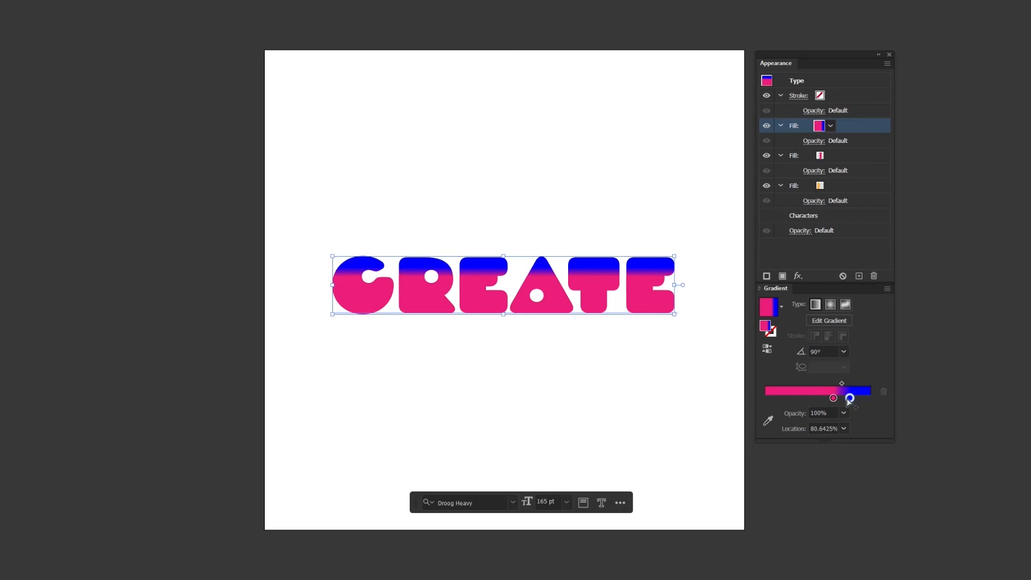
{"action": "left_click", "coordinate": [833, 399]}
{"action": "left_click", "coordinate": [844, 414]}
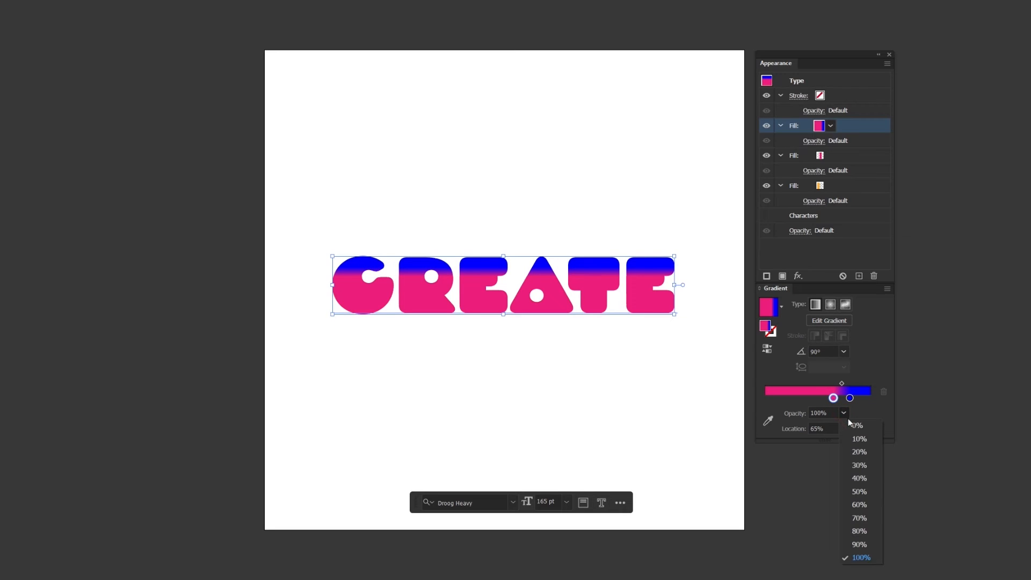
{"action": "left_click", "coordinate": [856, 425]}
Set the top fill's blue stop location to 65%
{"action": "left_click", "coordinate": [850, 398]}
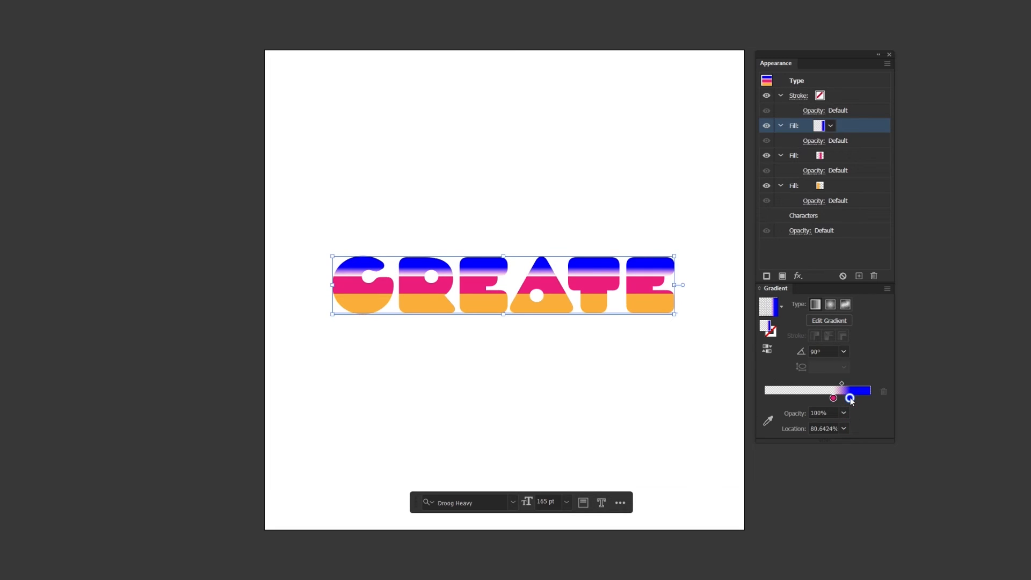
{"action": "left_click", "coordinate": [829, 427]}
{"action": "type", "text": "65"}
{"action": "key", "text": "Return"}
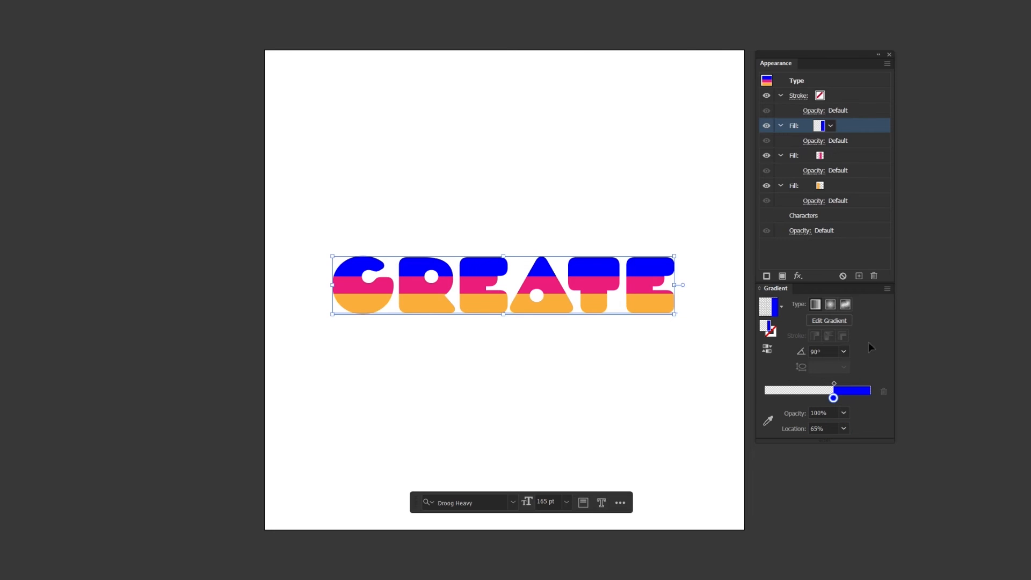
Apply a Transform effect to the middle pink fill, moving it horizontally by -10 pt
{"action": "left_click", "coordinate": [879, 81]}
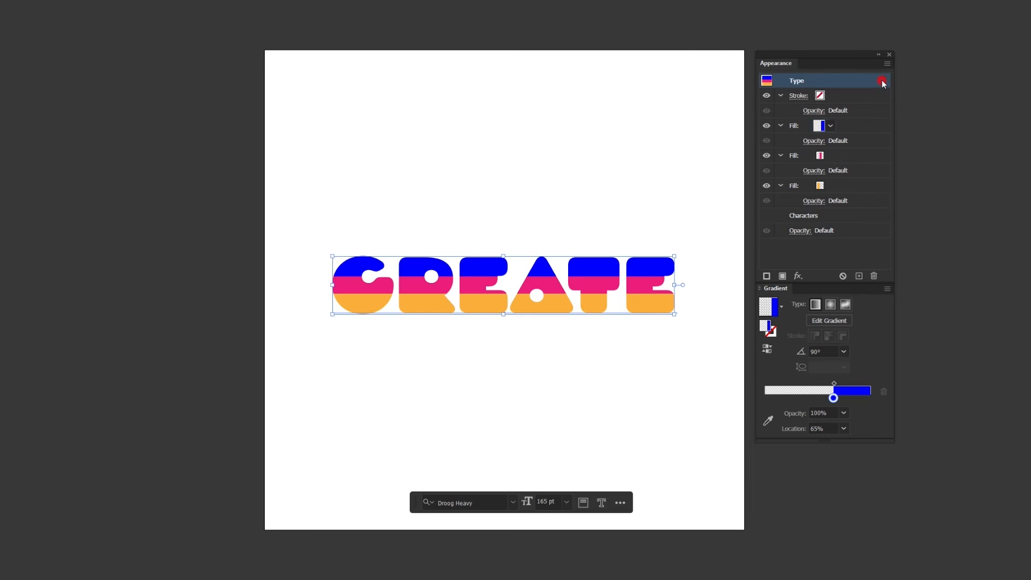
{"action": "left_click", "coordinate": [846, 155]}
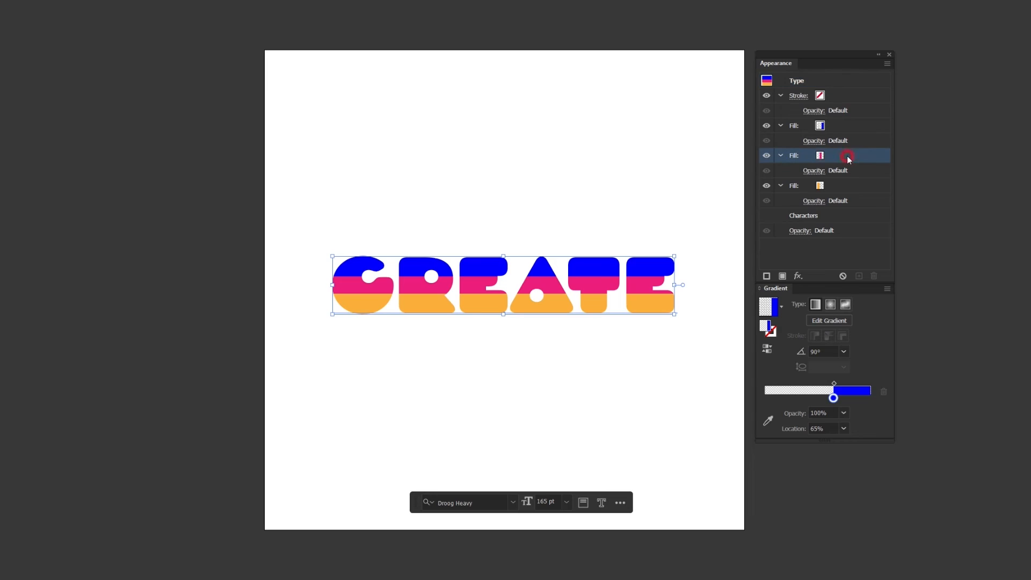
{"action": "left_click", "coordinate": [802, 277]}
{"action": "mouse_move", "coordinate": [830, 339]}
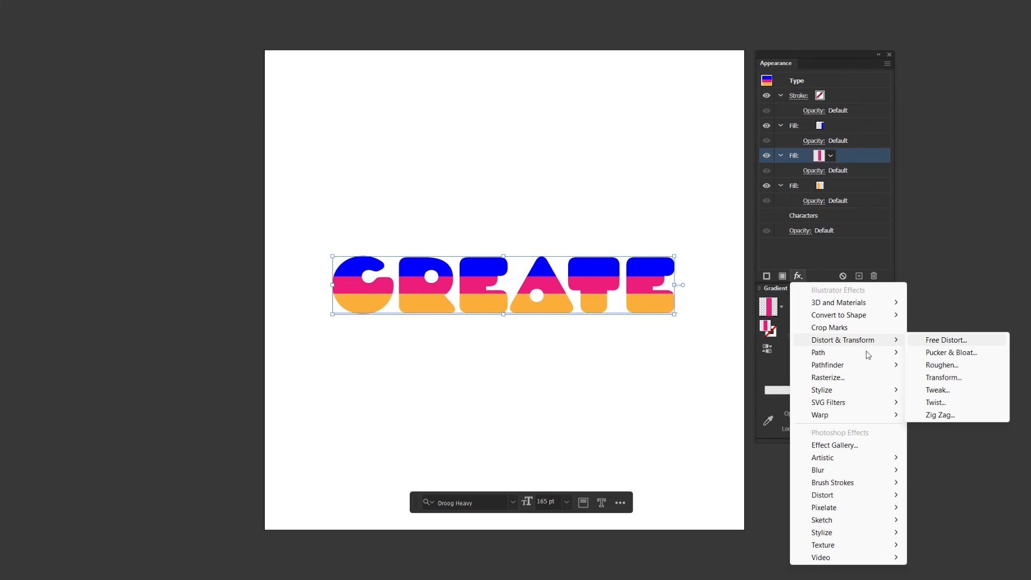
{"action": "left_click", "coordinate": [939, 377]}
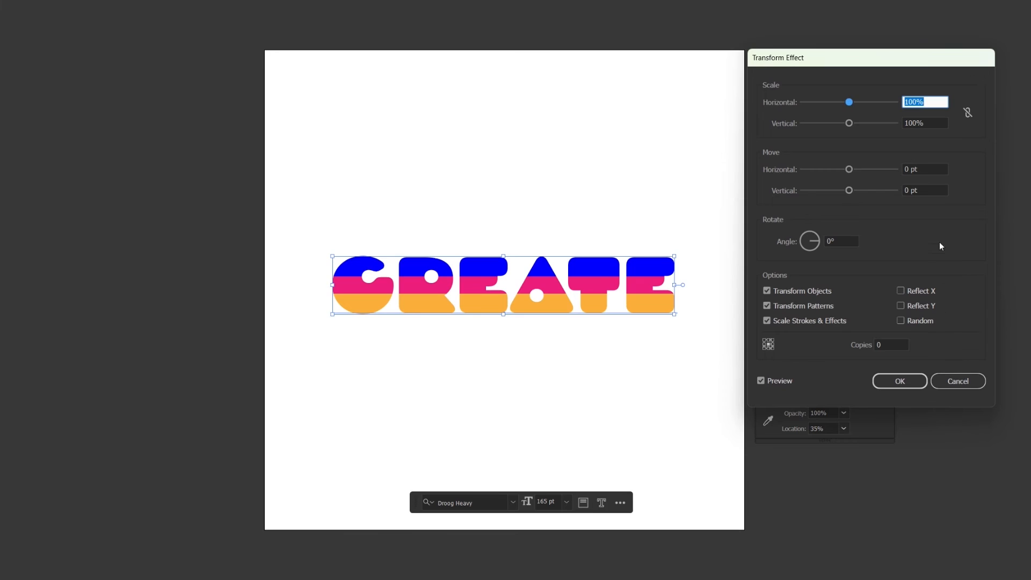
{"action": "left_click", "coordinate": [939, 170]}
{"action": "key", "text": "shift+Down"}
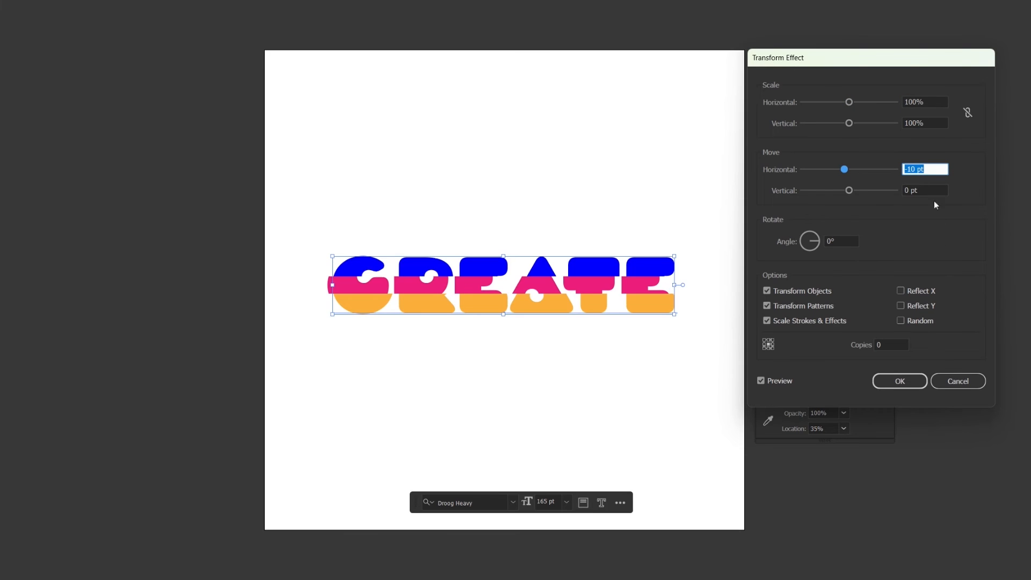
{"action": "left_click", "coordinate": [899, 380]}
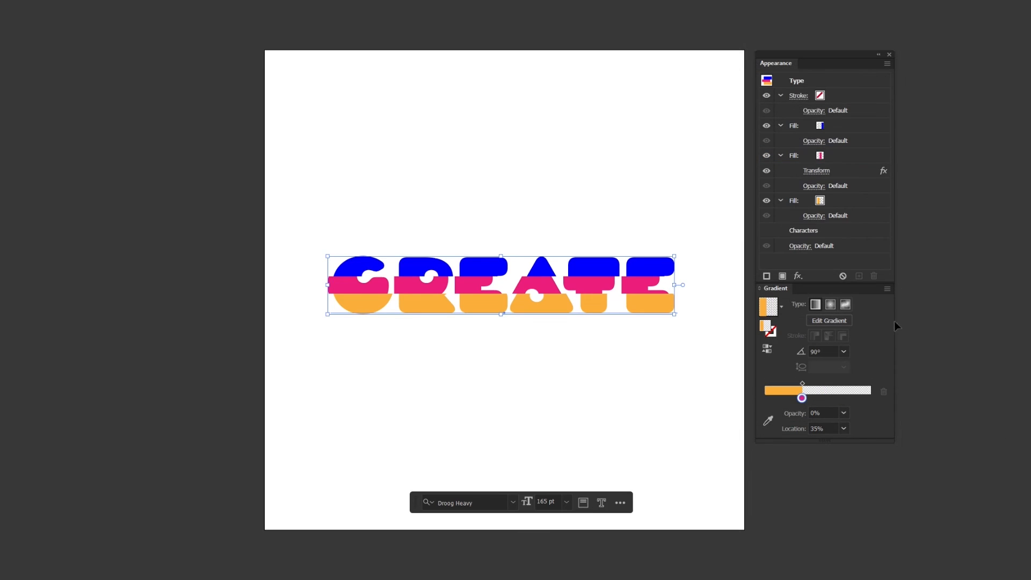
Apply a Transform effect to the bottom orange fill, moving it horizontally by -20 pt
{"action": "left_click", "coordinate": [876, 202]}
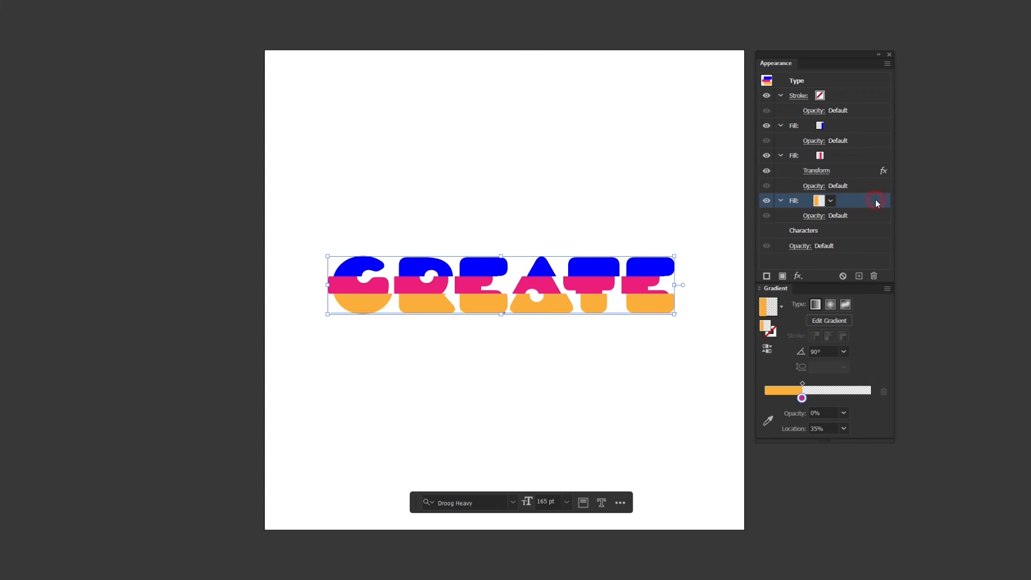
{"action": "left_click", "coordinate": [798, 276]}
{"action": "left_click", "coordinate": [878, 341]}
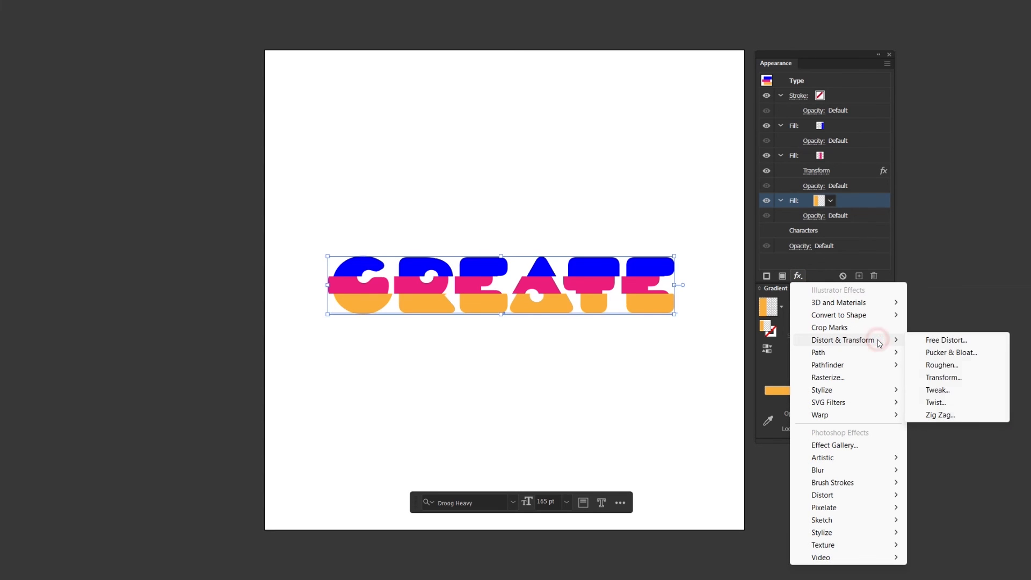
{"action": "left_click", "coordinate": [933, 377]}
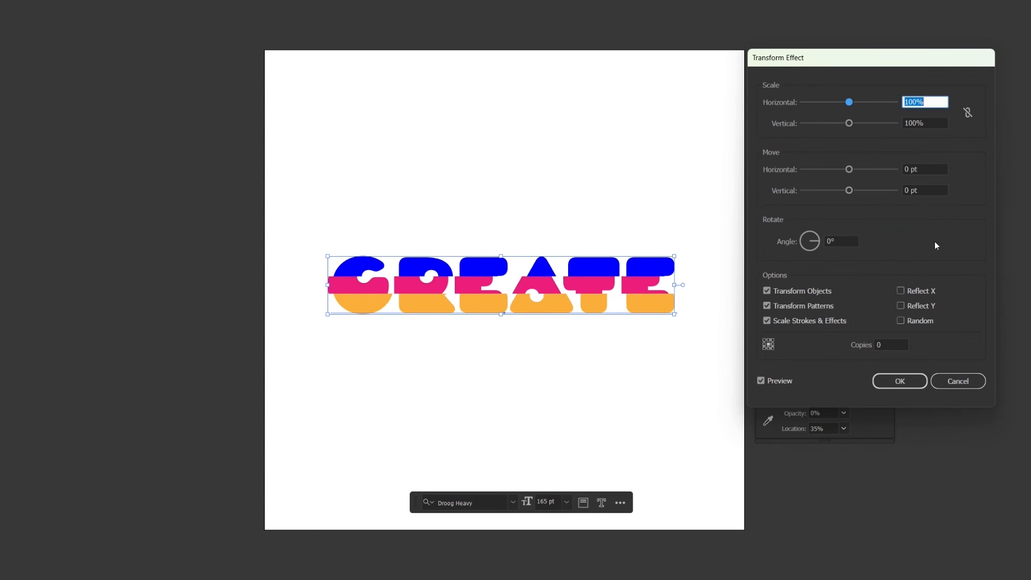
{"action": "left_click", "coordinate": [937, 167]}
{"action": "key", "text": "shift+Down"}
{"action": "key", "text": "shift+Down"}
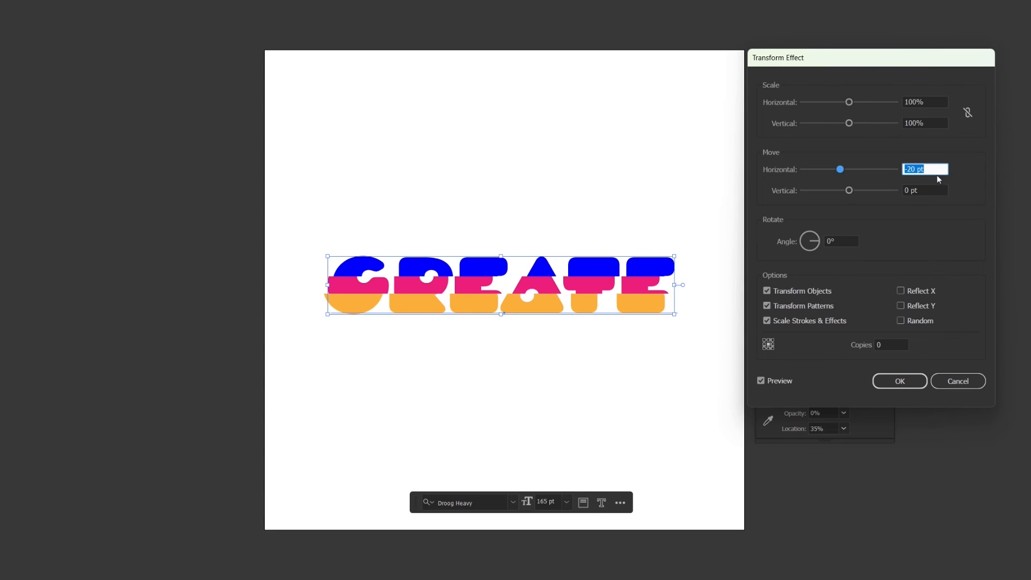
{"action": "left_click", "coordinate": [918, 384]}
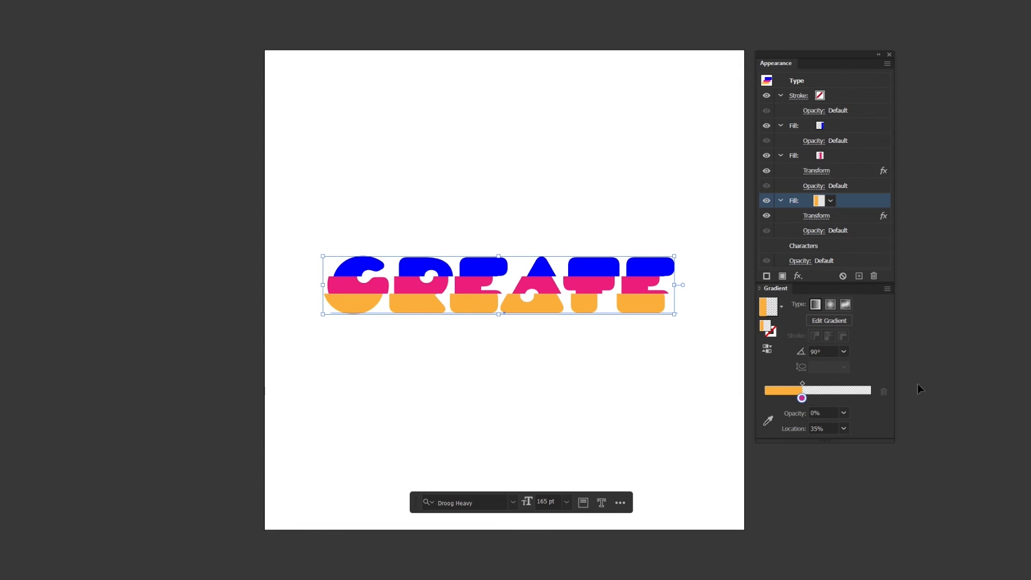
Replace the text with BREAK IT and exit text editing
{"action": "double_click", "coordinate": [581, 290]}
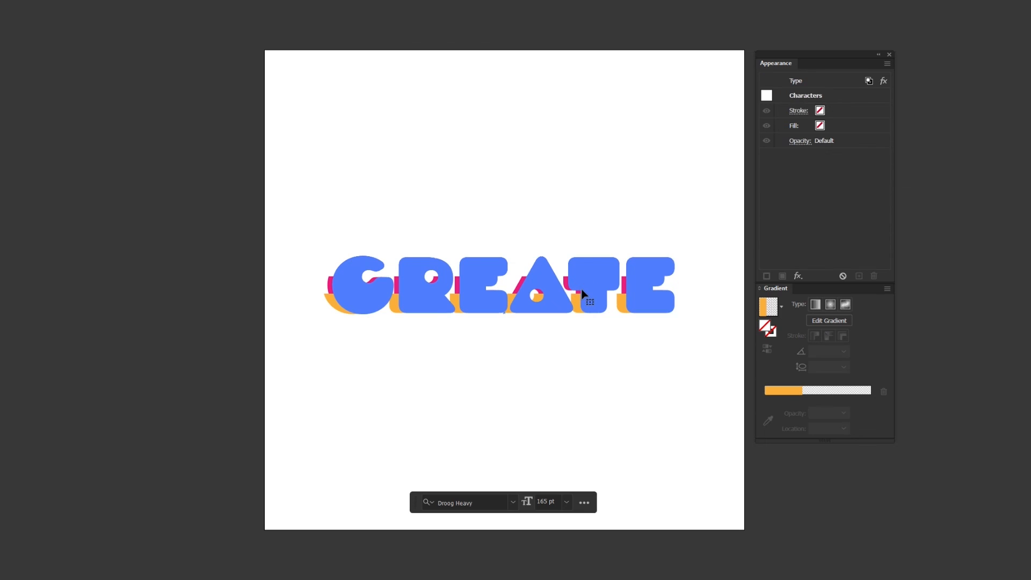
{"action": "key", "text": "ctrl+a"}
{"action": "type", "text": "BREA"}
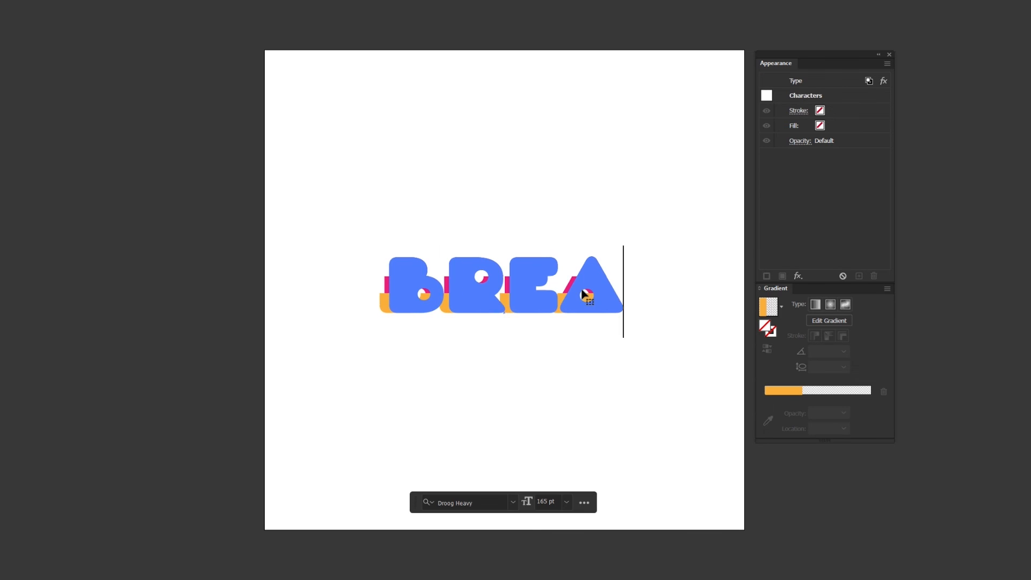
{"action": "type", "text": "K IT"}
{"action": "key", "text": "Escape"}
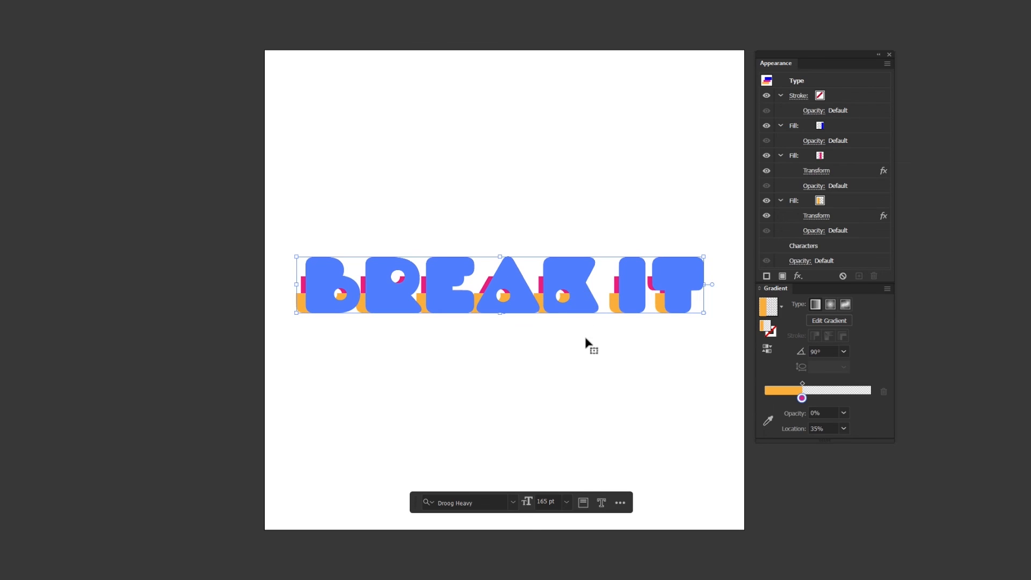